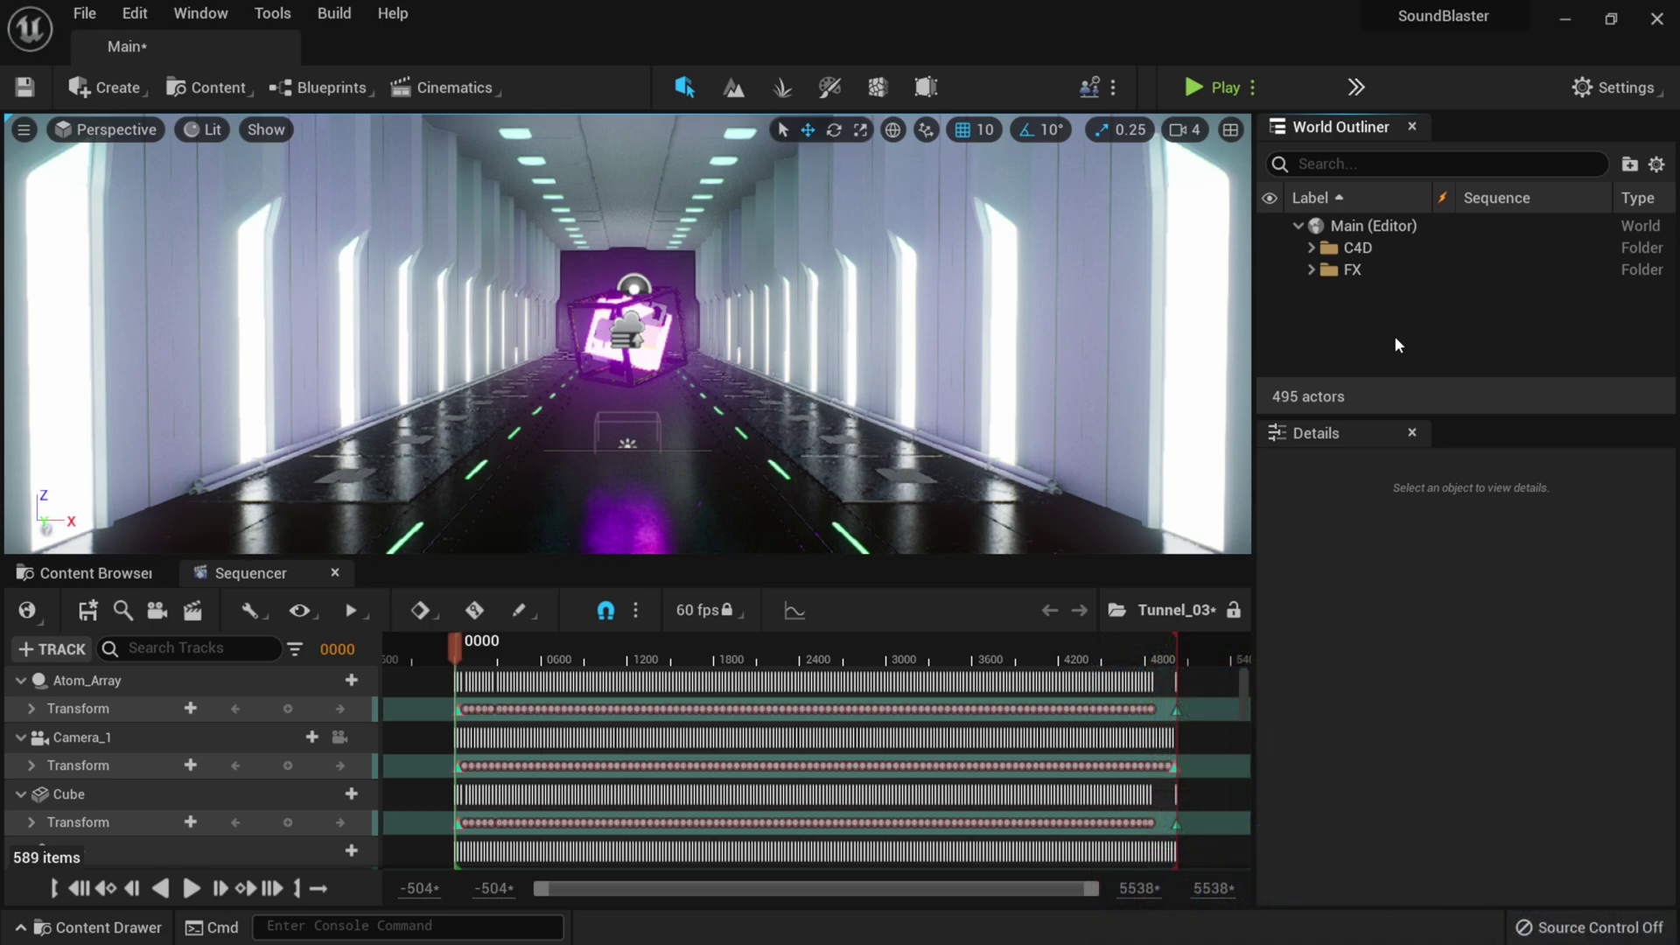
Play the Tunnel_03 sequence to preview it, then stop it back at frame 0000.
left_click(193, 888)
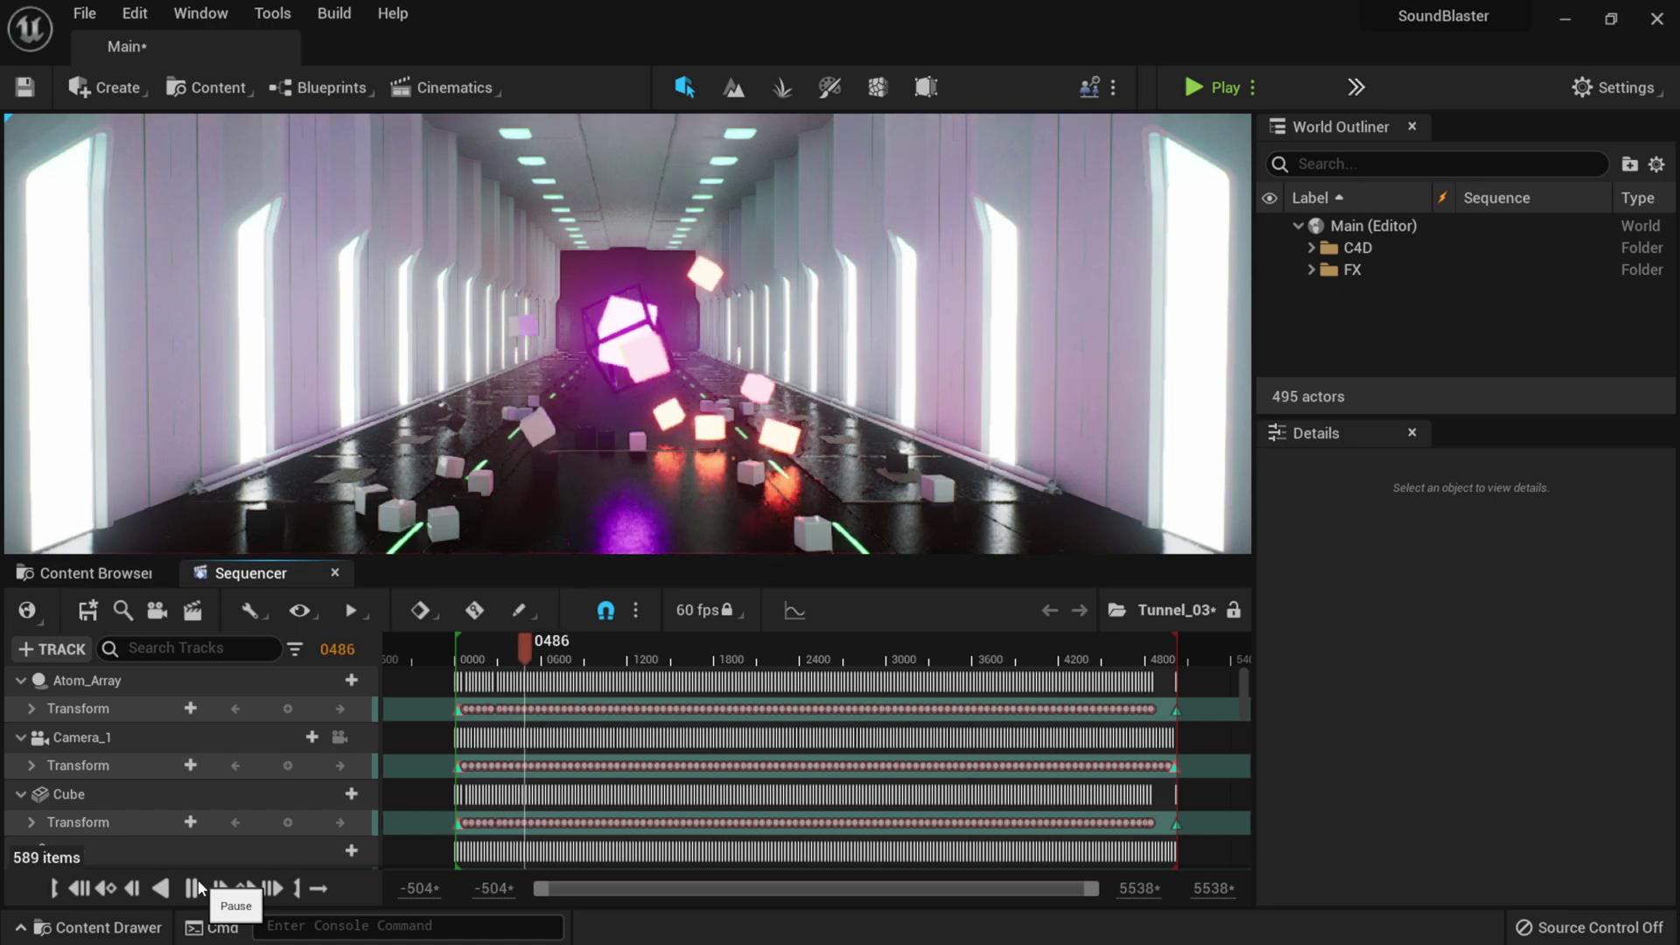
left_click(194, 888)
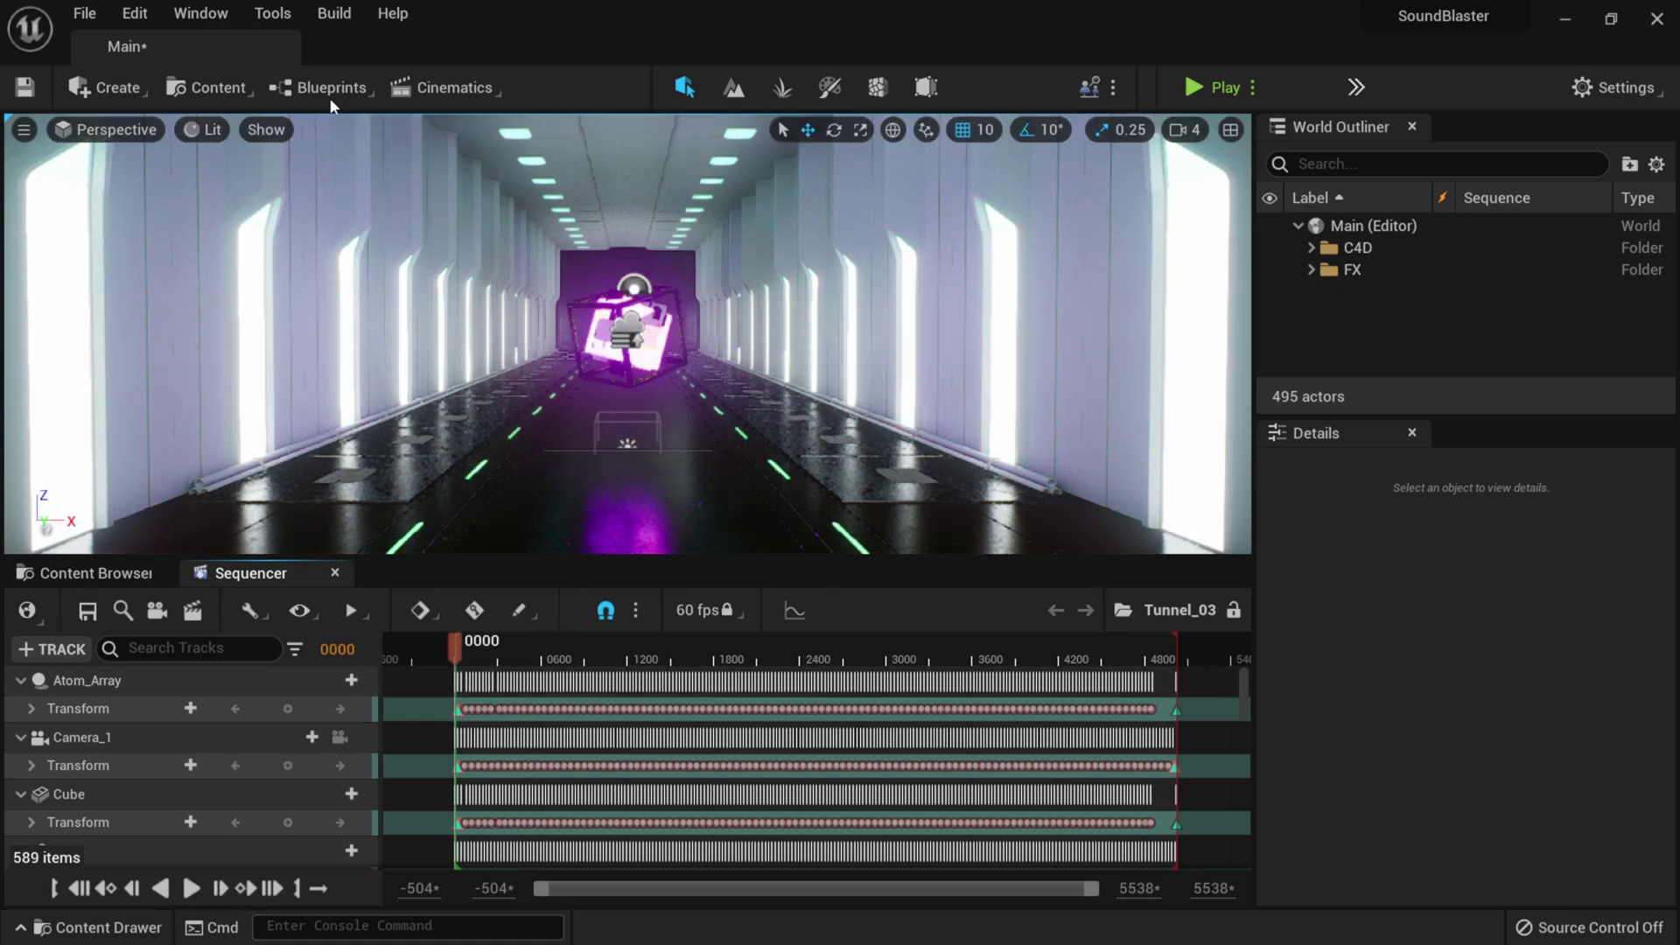
Open Movie Render Queue from Window > Cinematics and list the sequences for a new render.
left_click(189, 18)
mouse_move(249, 70)
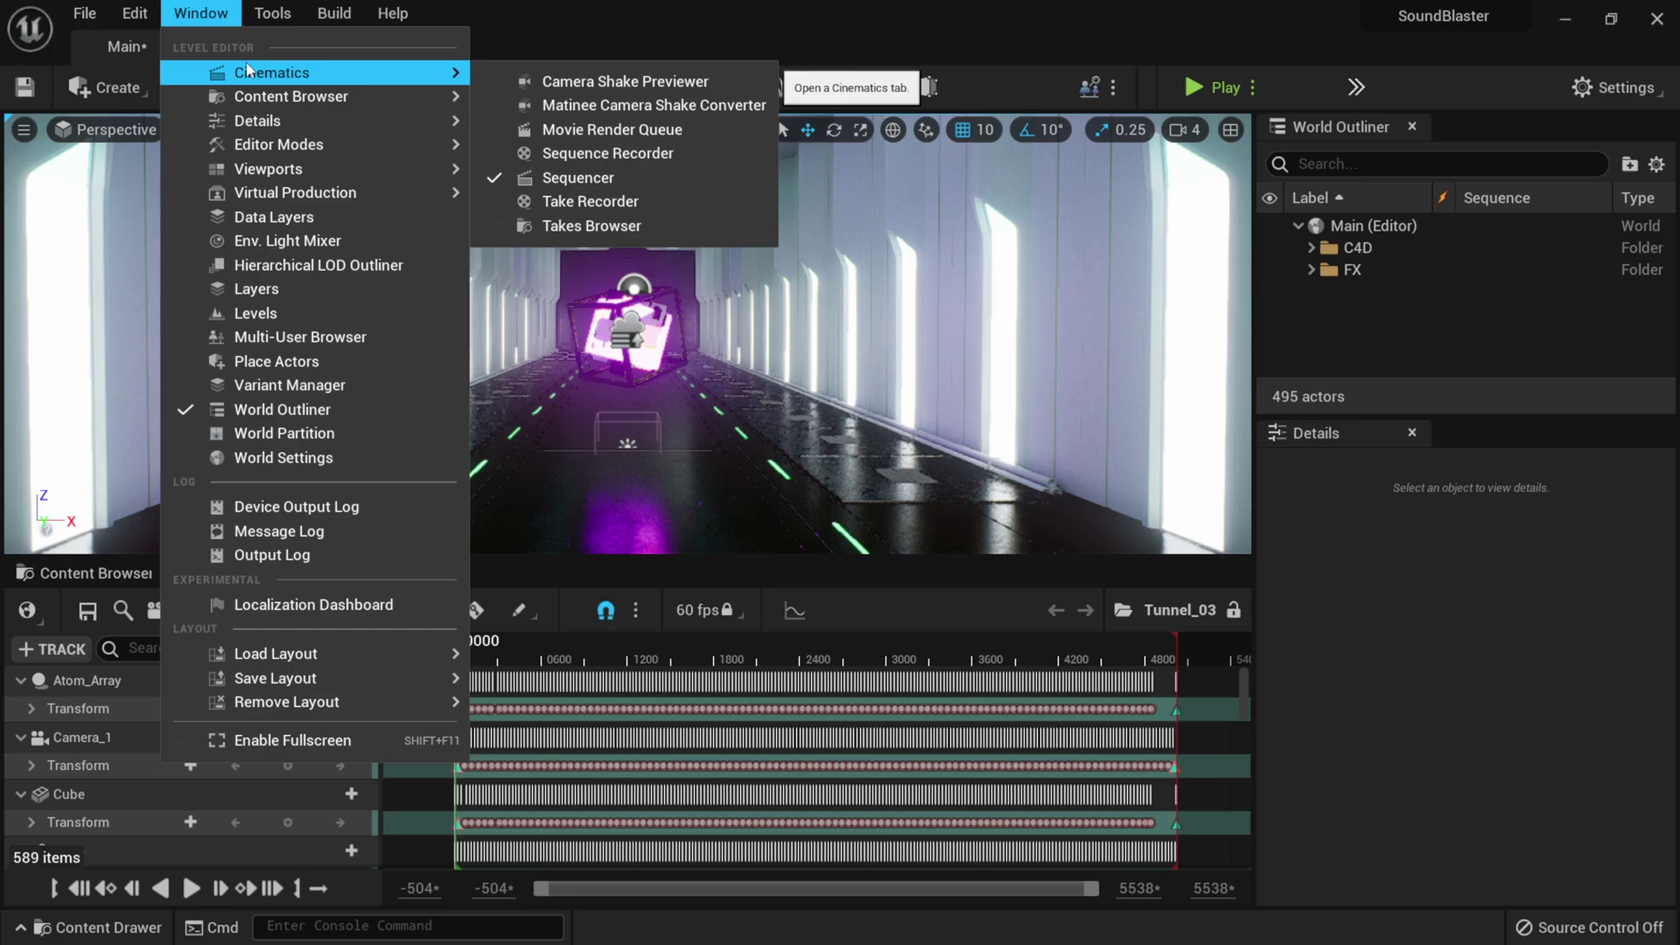
left_click(658, 132)
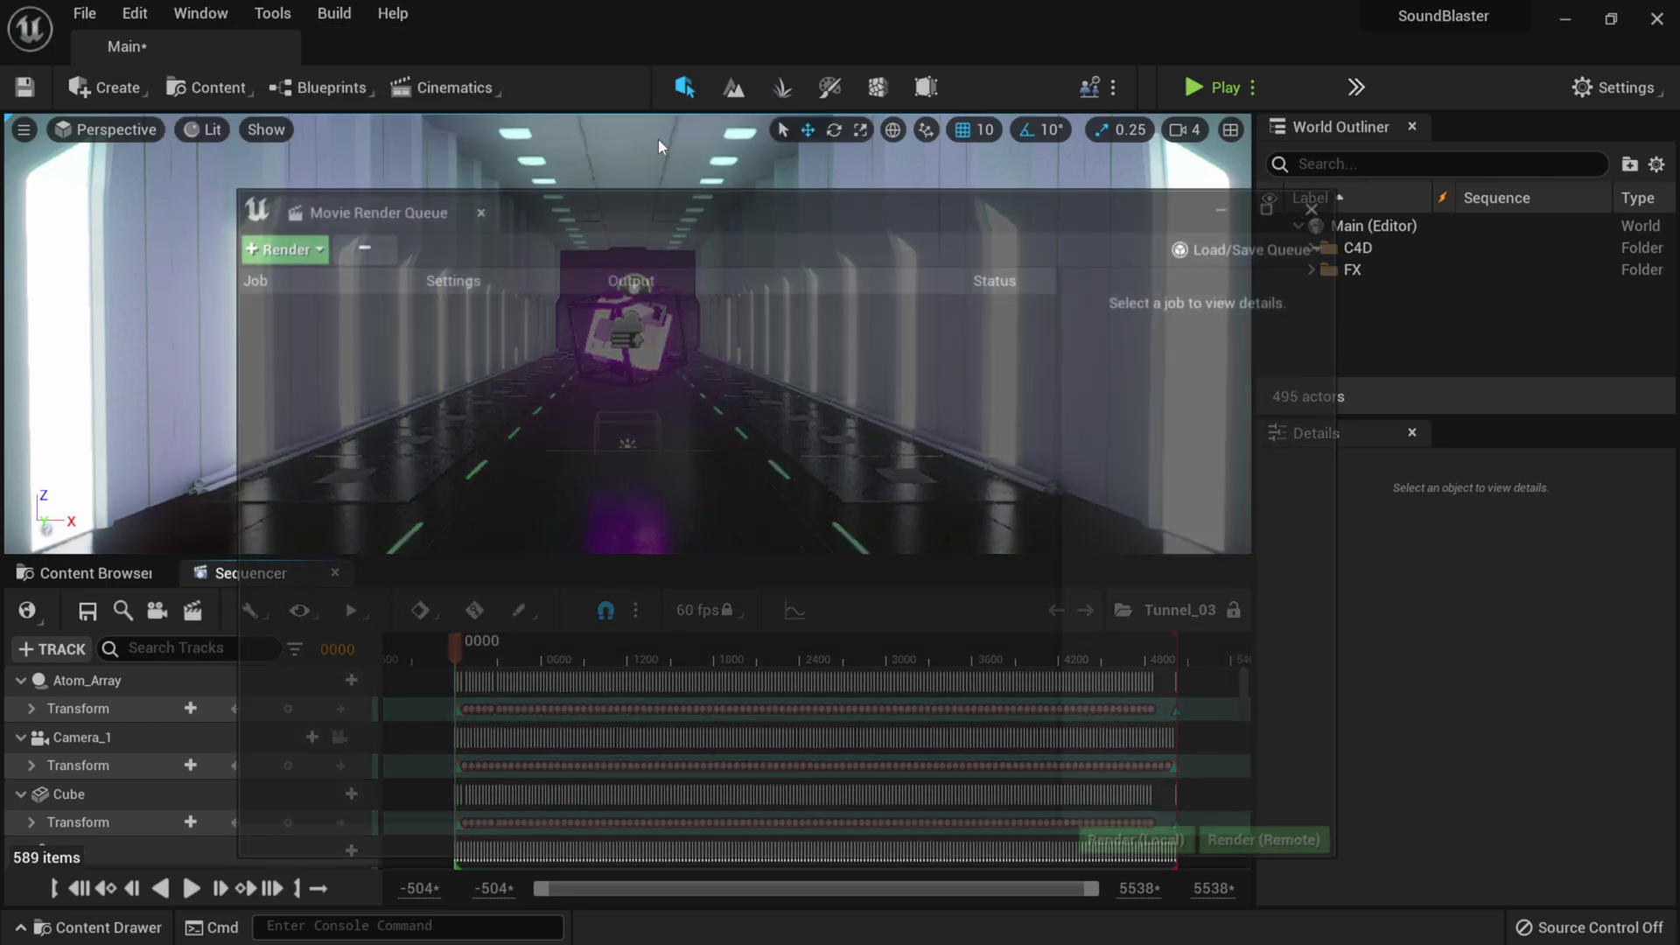
left_click(298, 225)
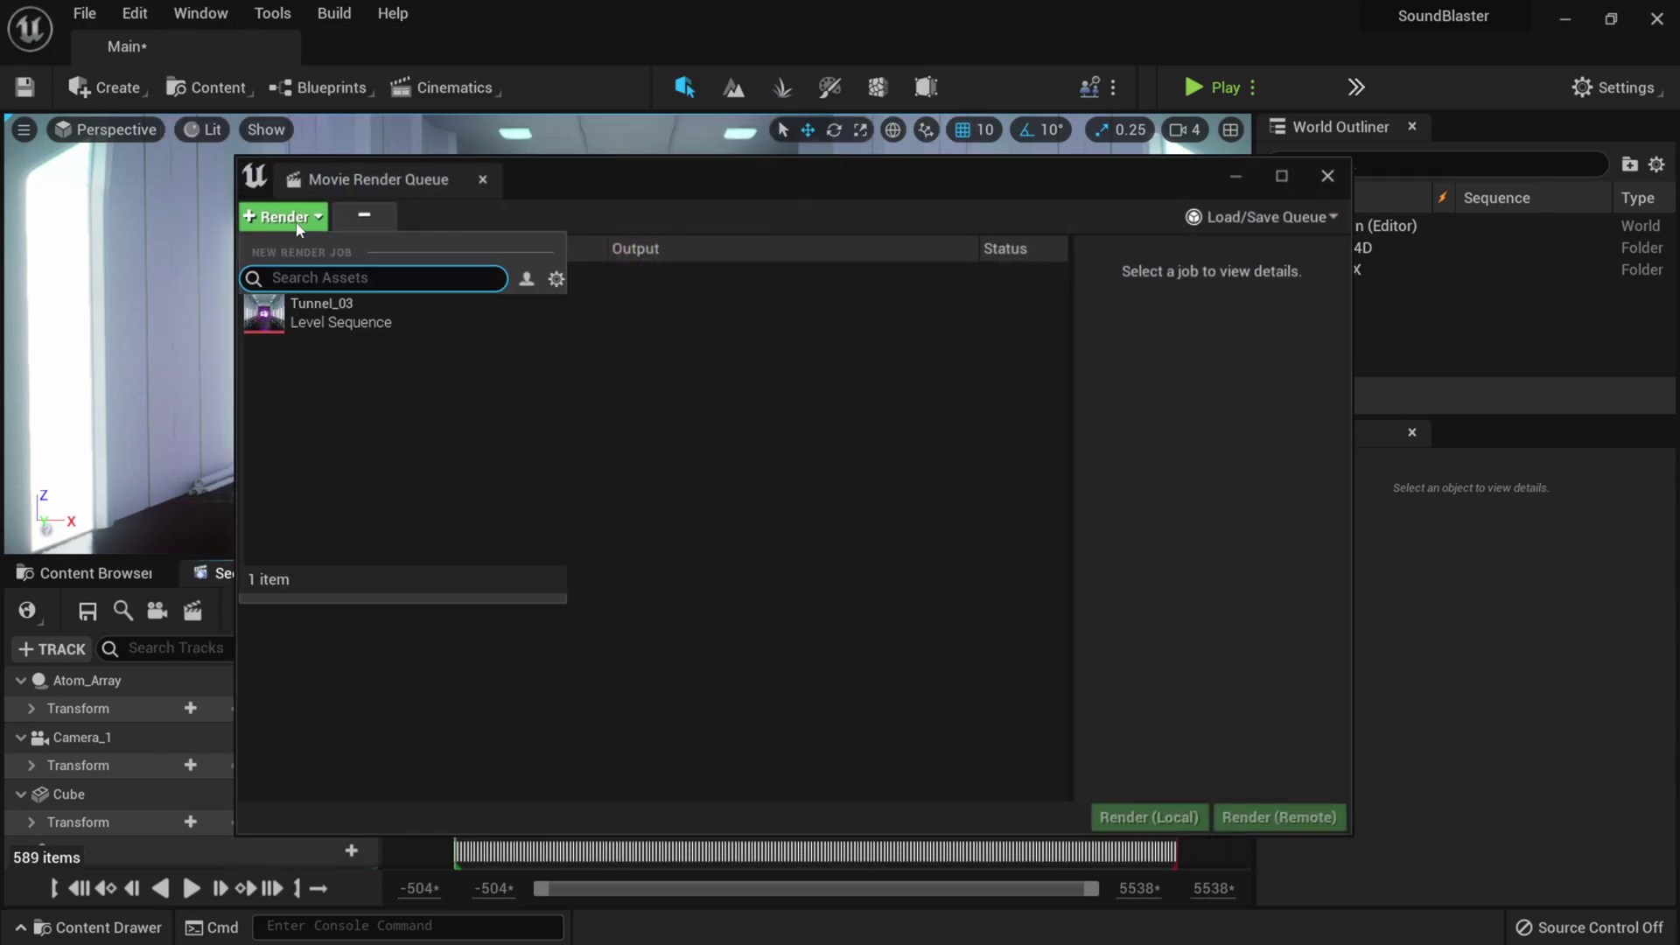
Add Tunnel_03 as a job, output it to a new Desktop folder, New folder (2), and accept.
left_click(337, 322)
left_click(490, 277)
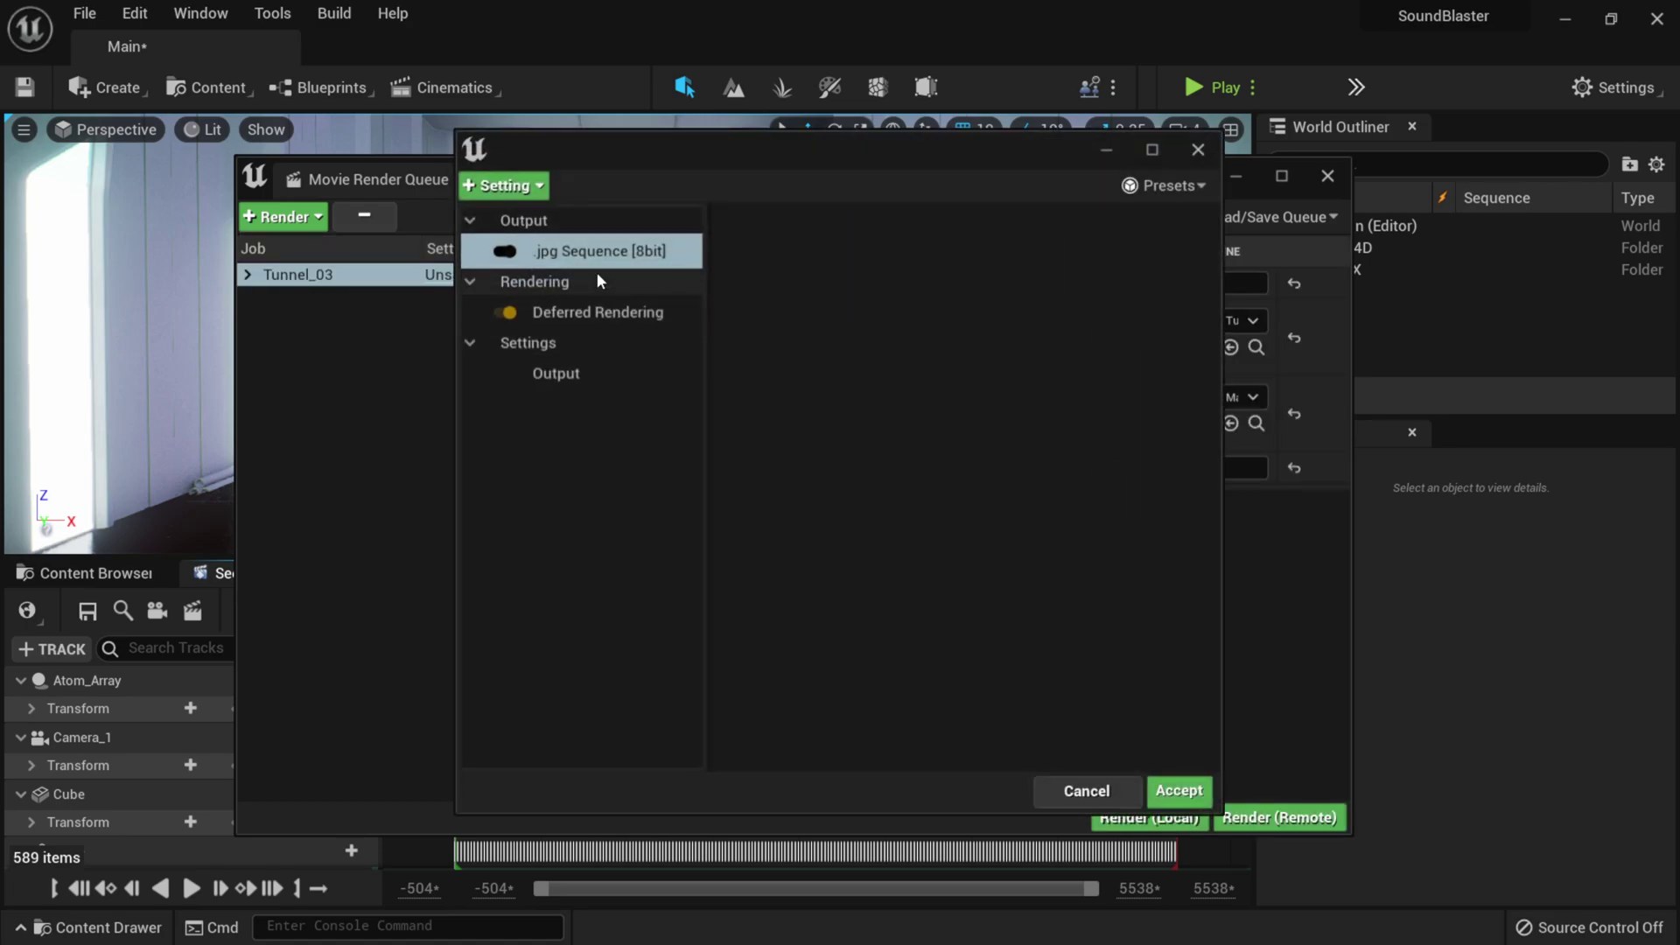
left_click(560, 385)
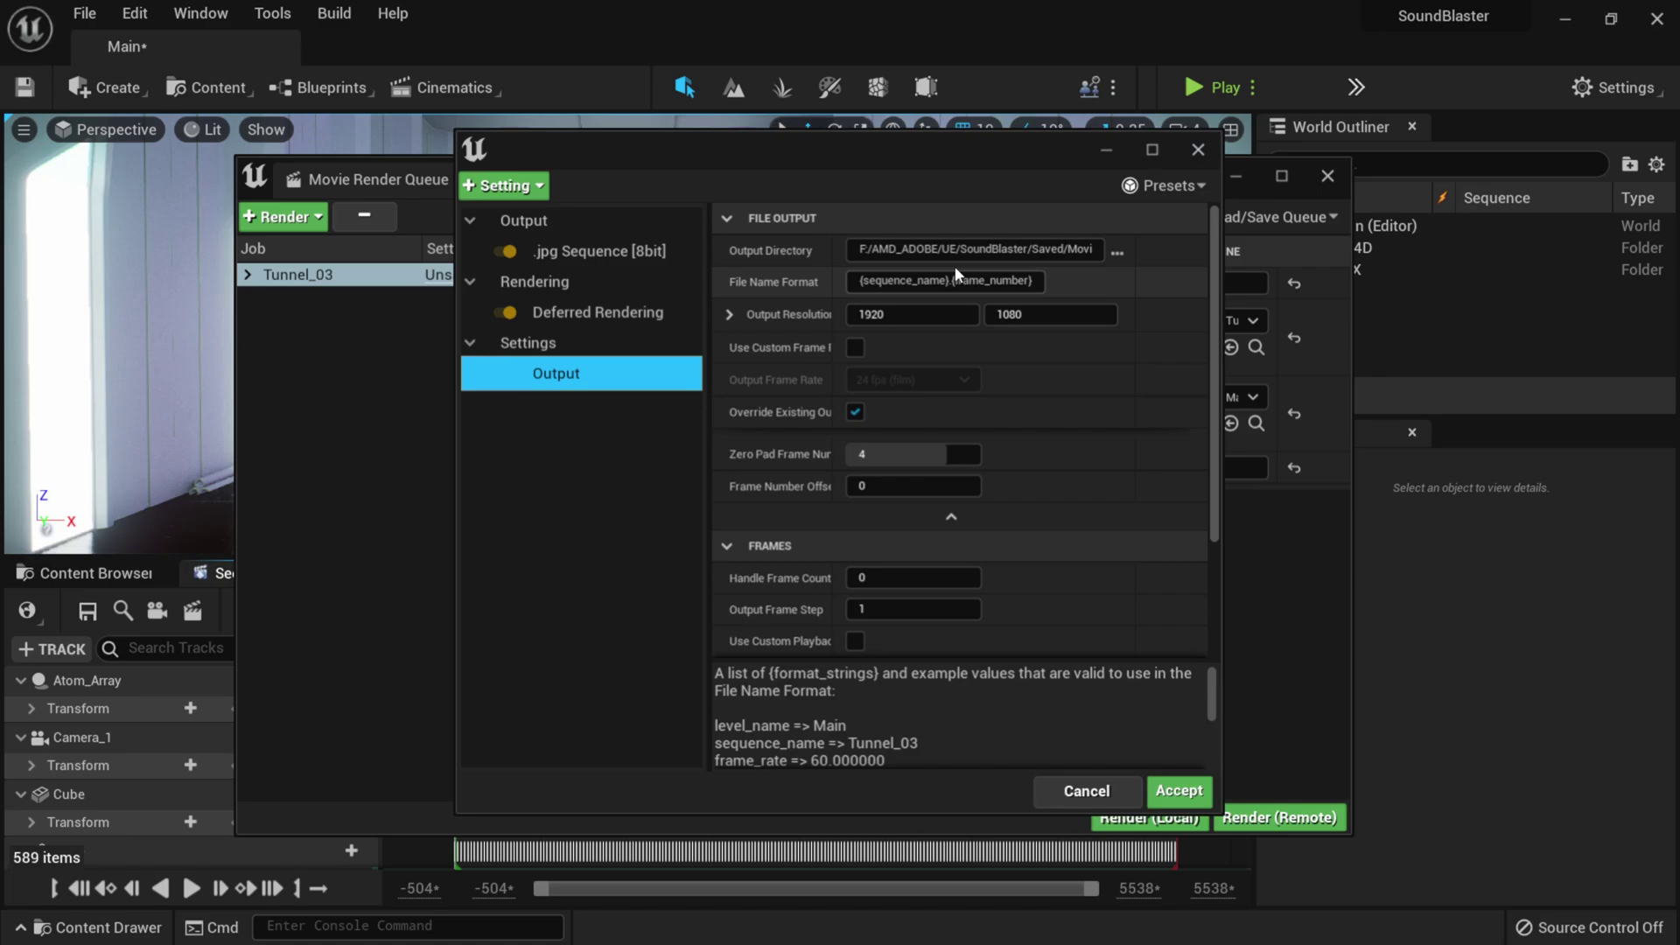
left_click(1117, 252)
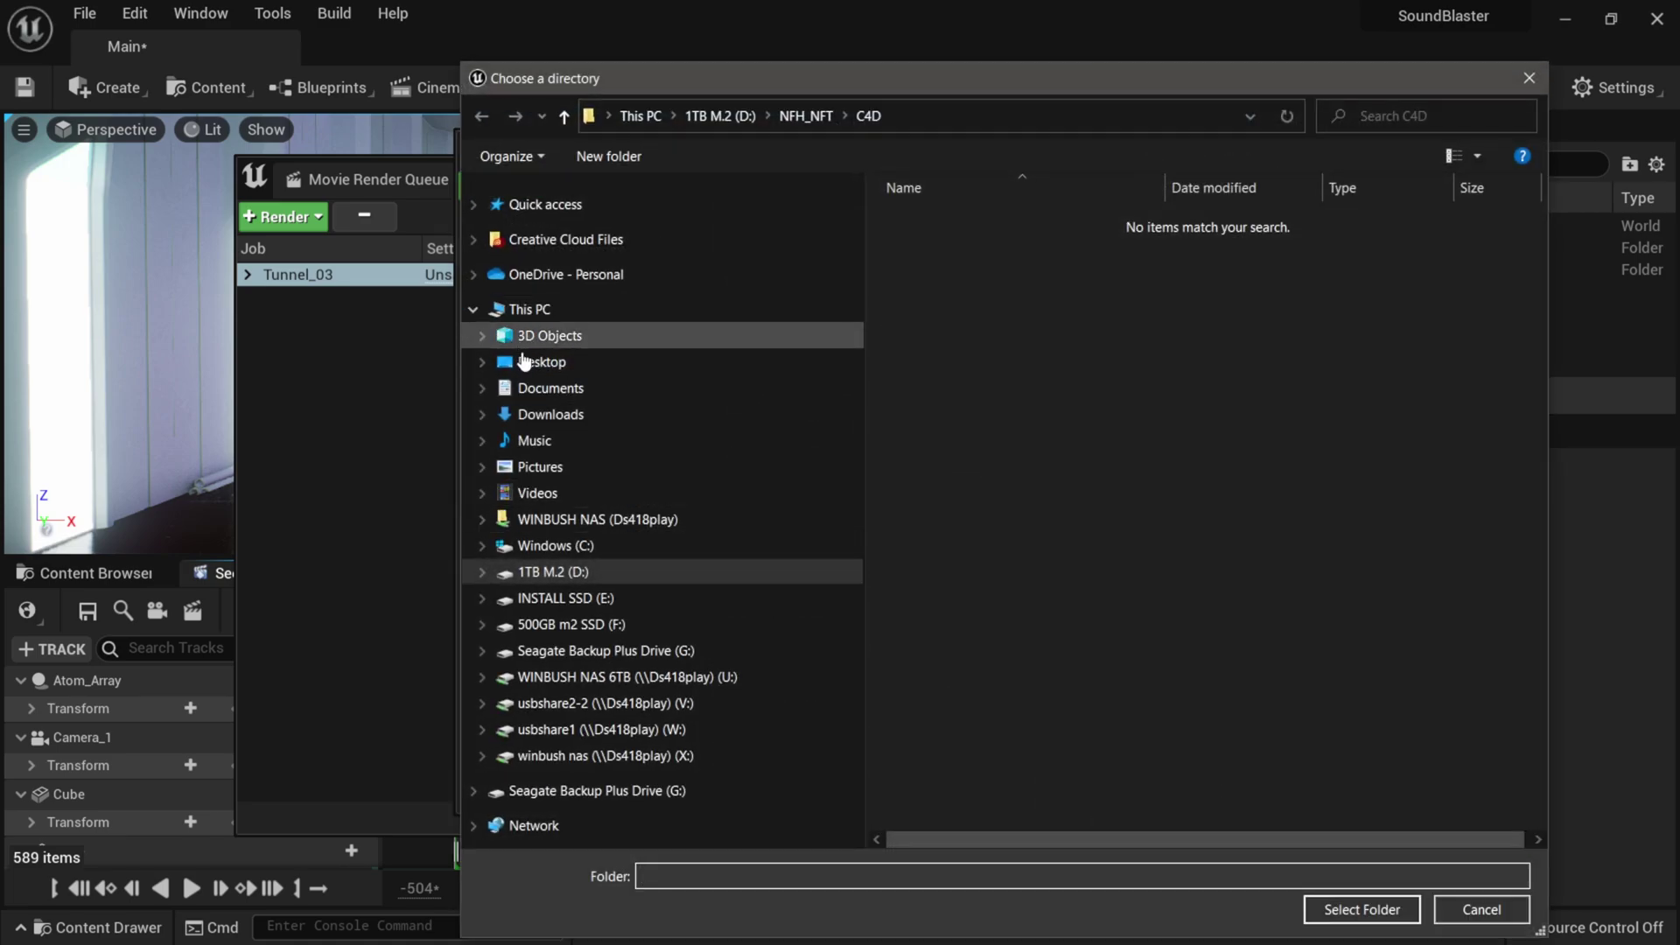
left_click(525, 362)
left_click(655, 156)
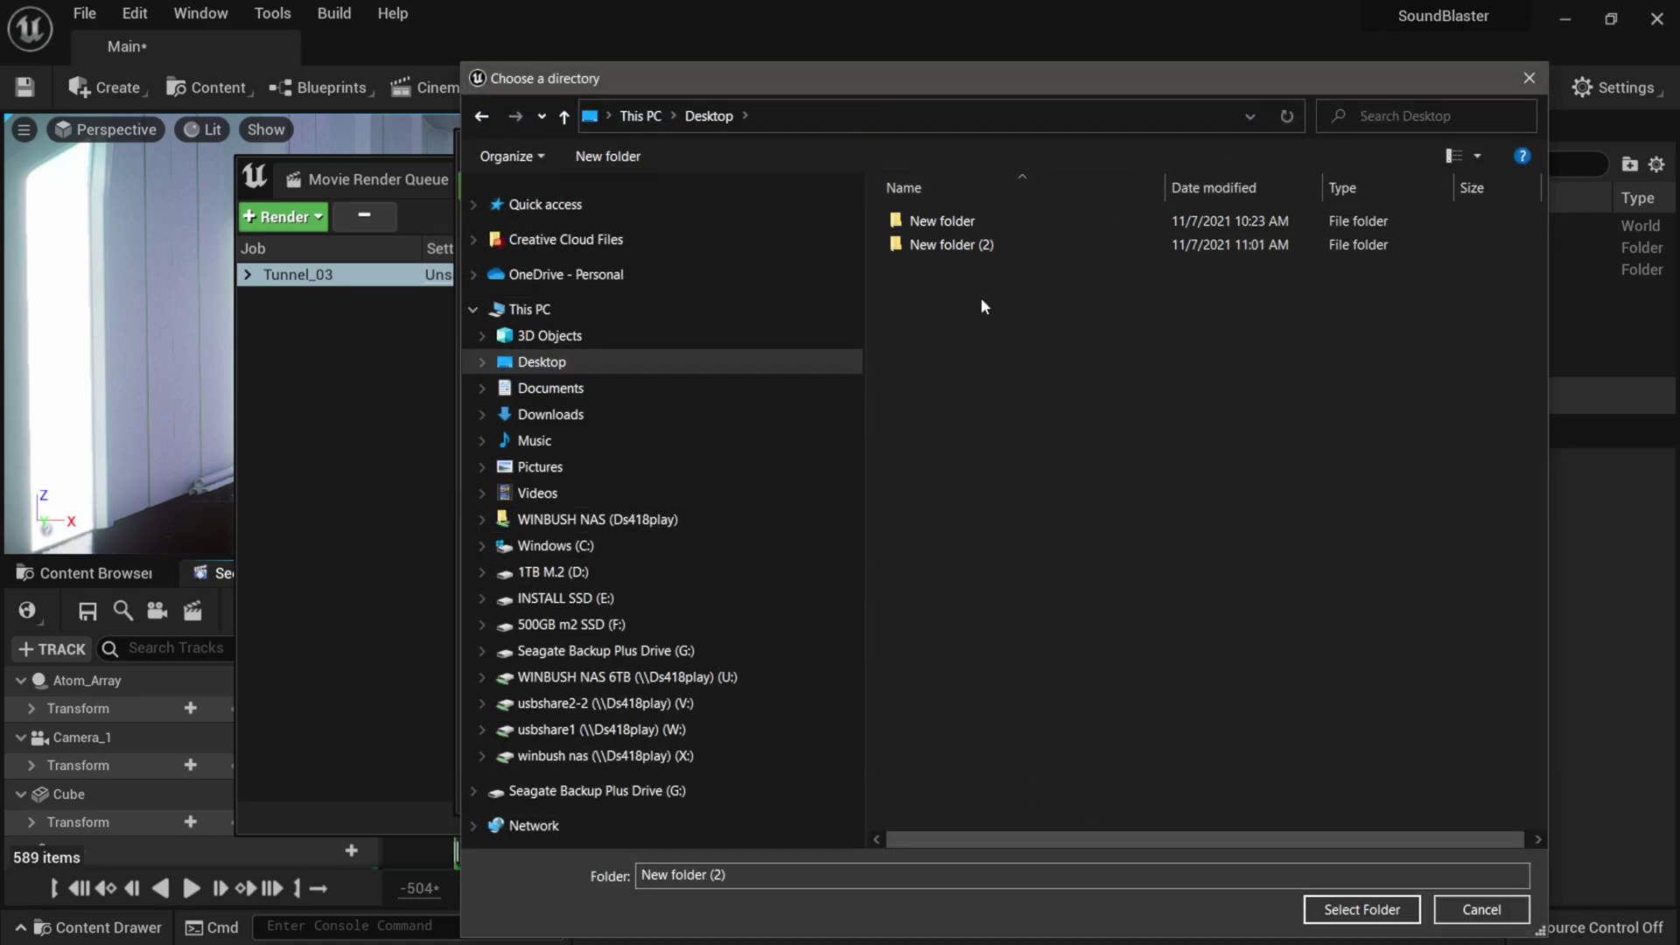
double_click(966, 247)
left_click(1365, 910)
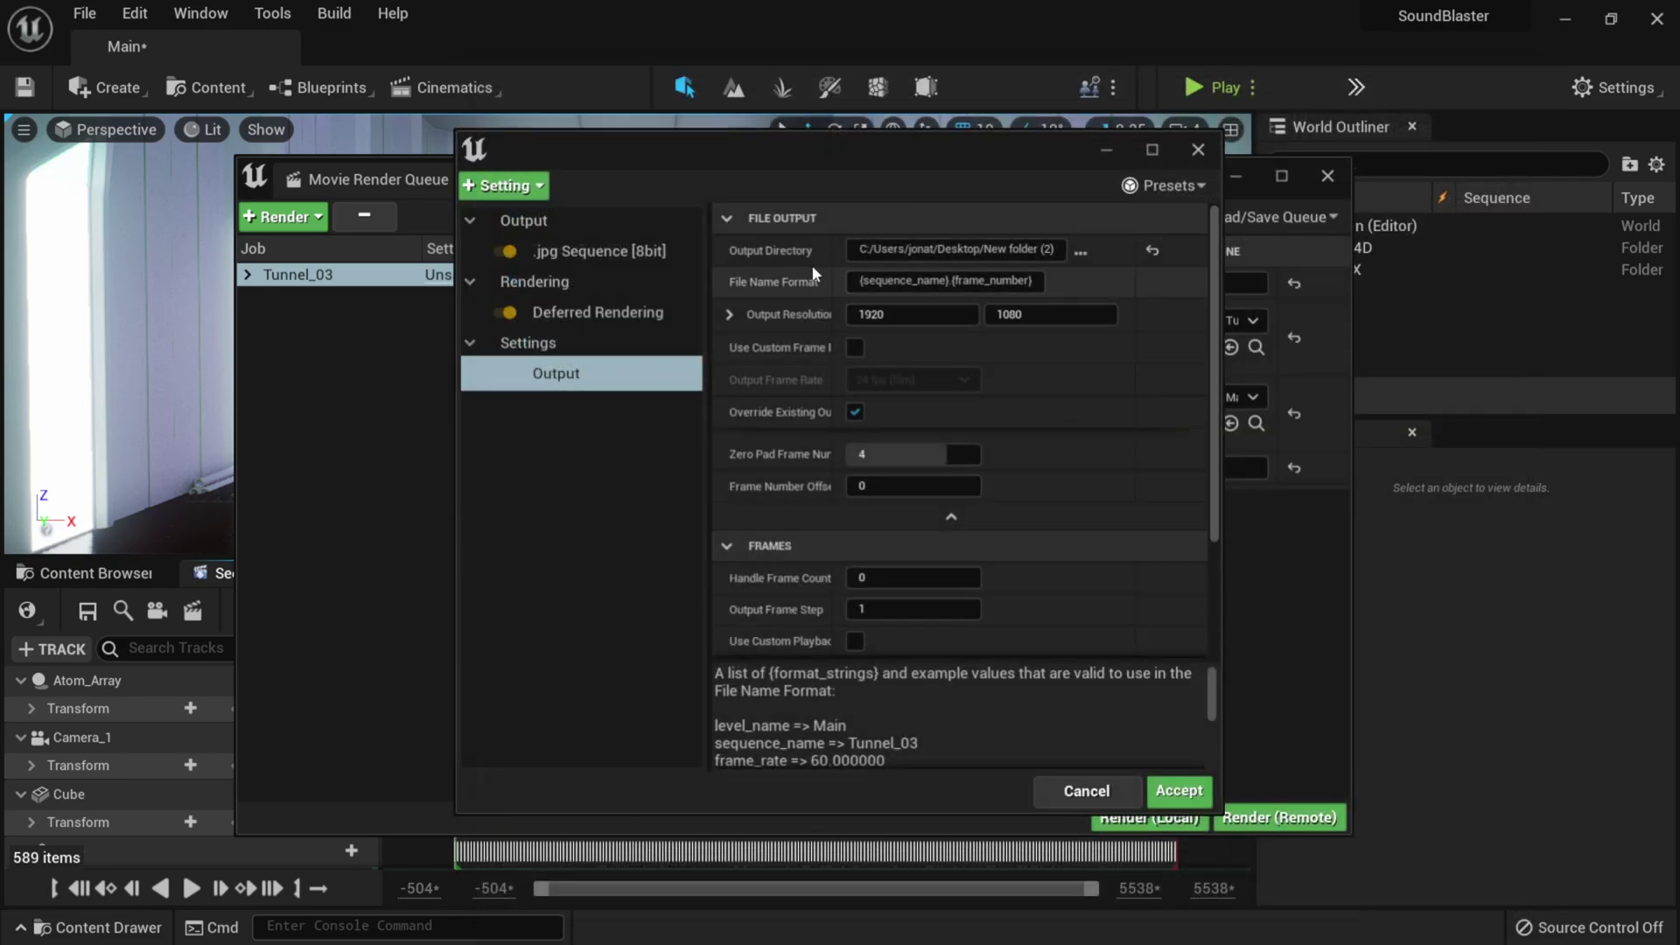
left_click(1188, 788)
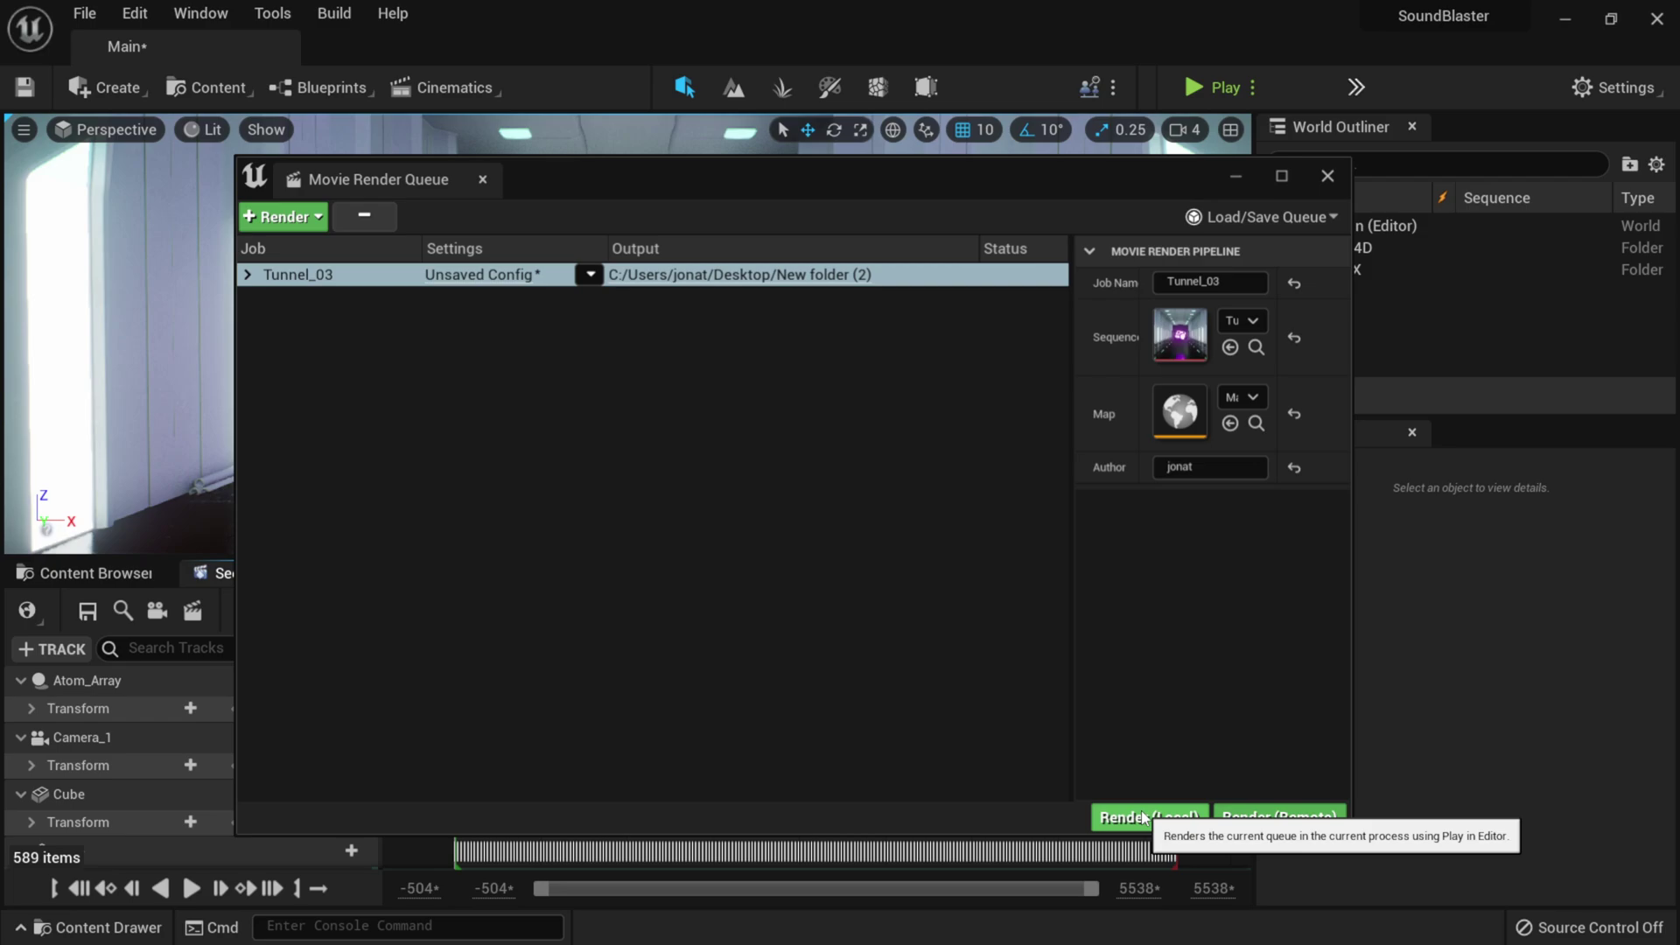
Render Tunnel_03 locally, abort it around frame 165, and delete the job from the queue.
left_click(1143, 817)
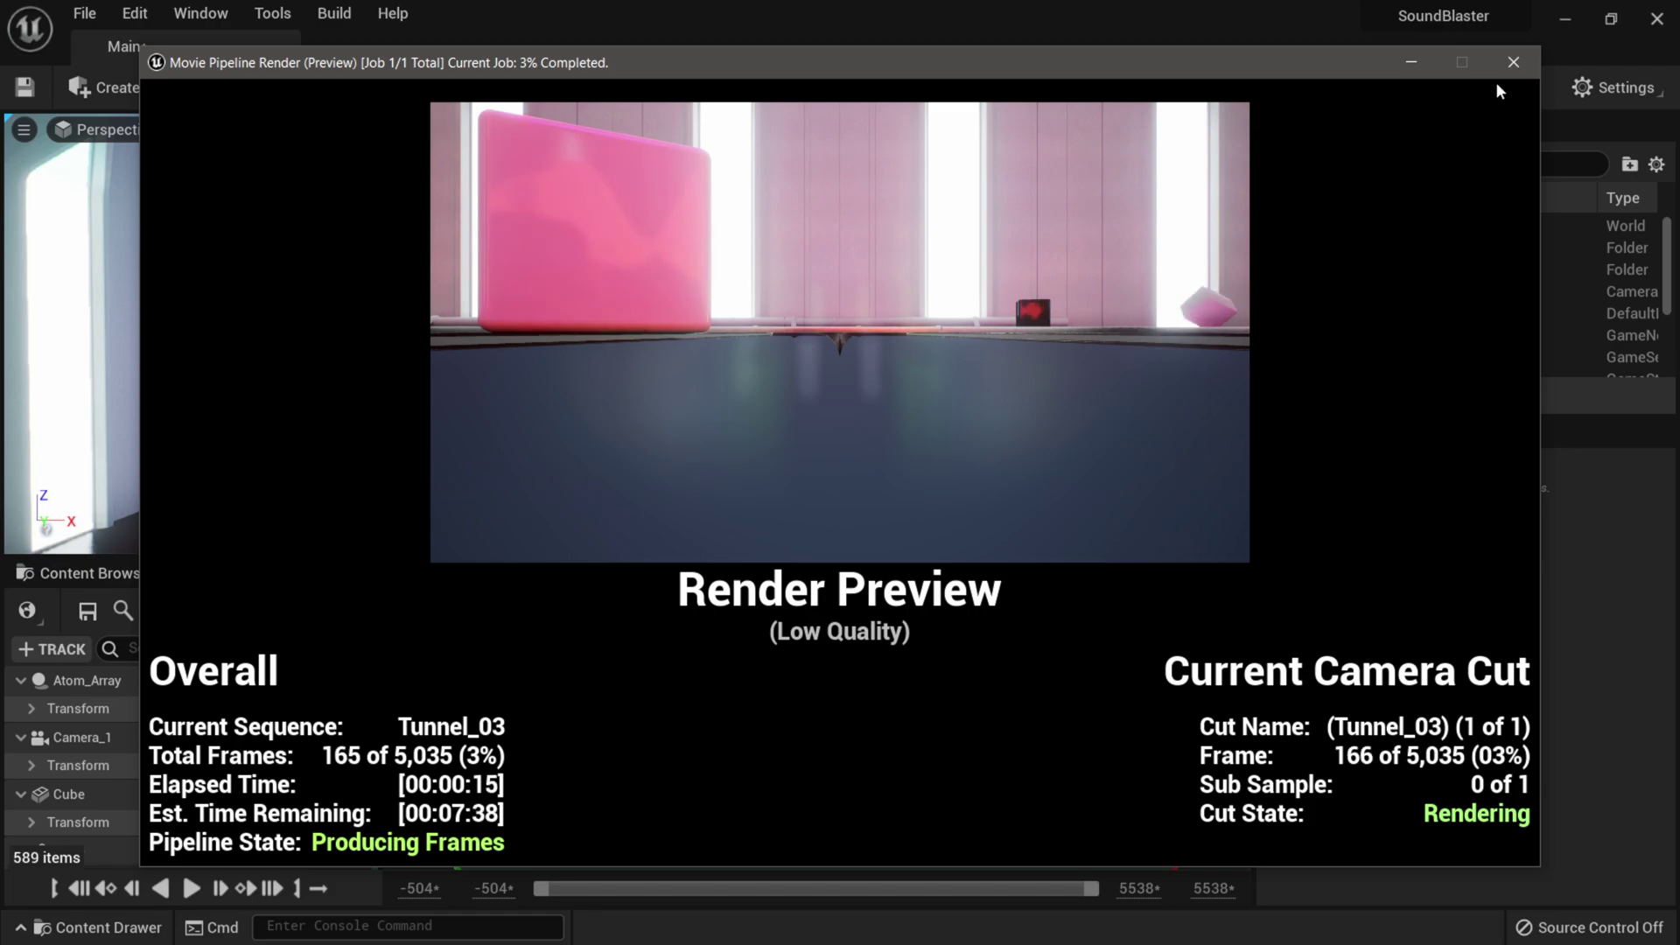
left_click(1513, 62)
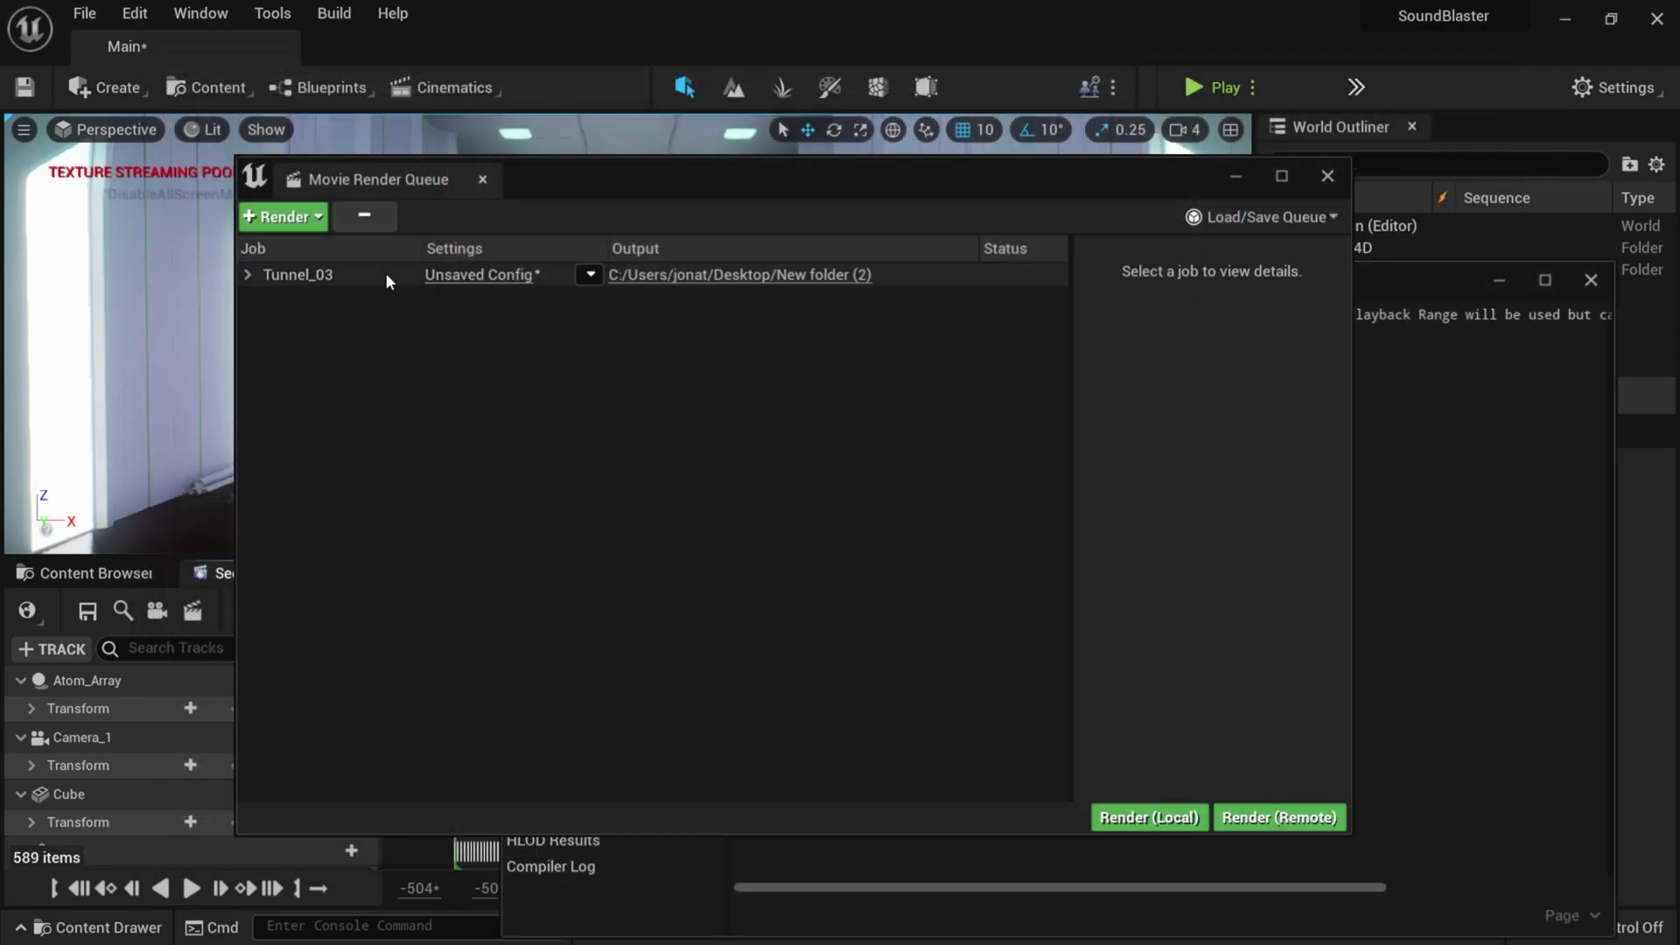
left_click(386, 274)
key("Delete")
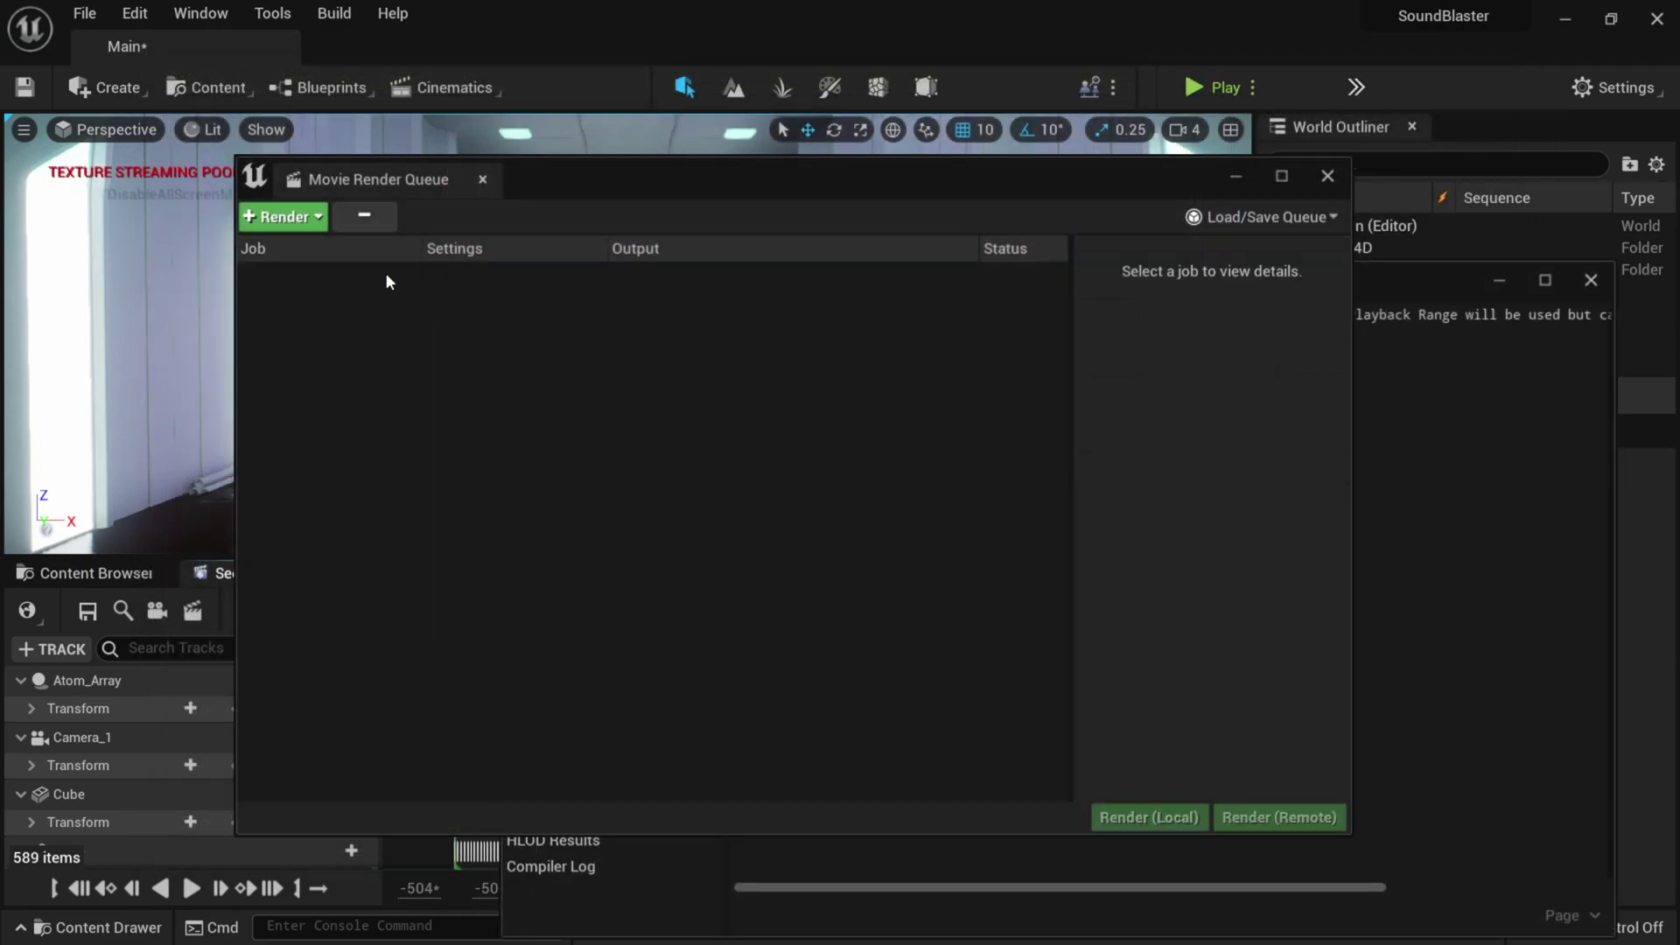
Close the render queue and Message Log, then add a Camera Cuts track bound to Camera_1.
left_click(1325, 177)
left_click(1591, 280)
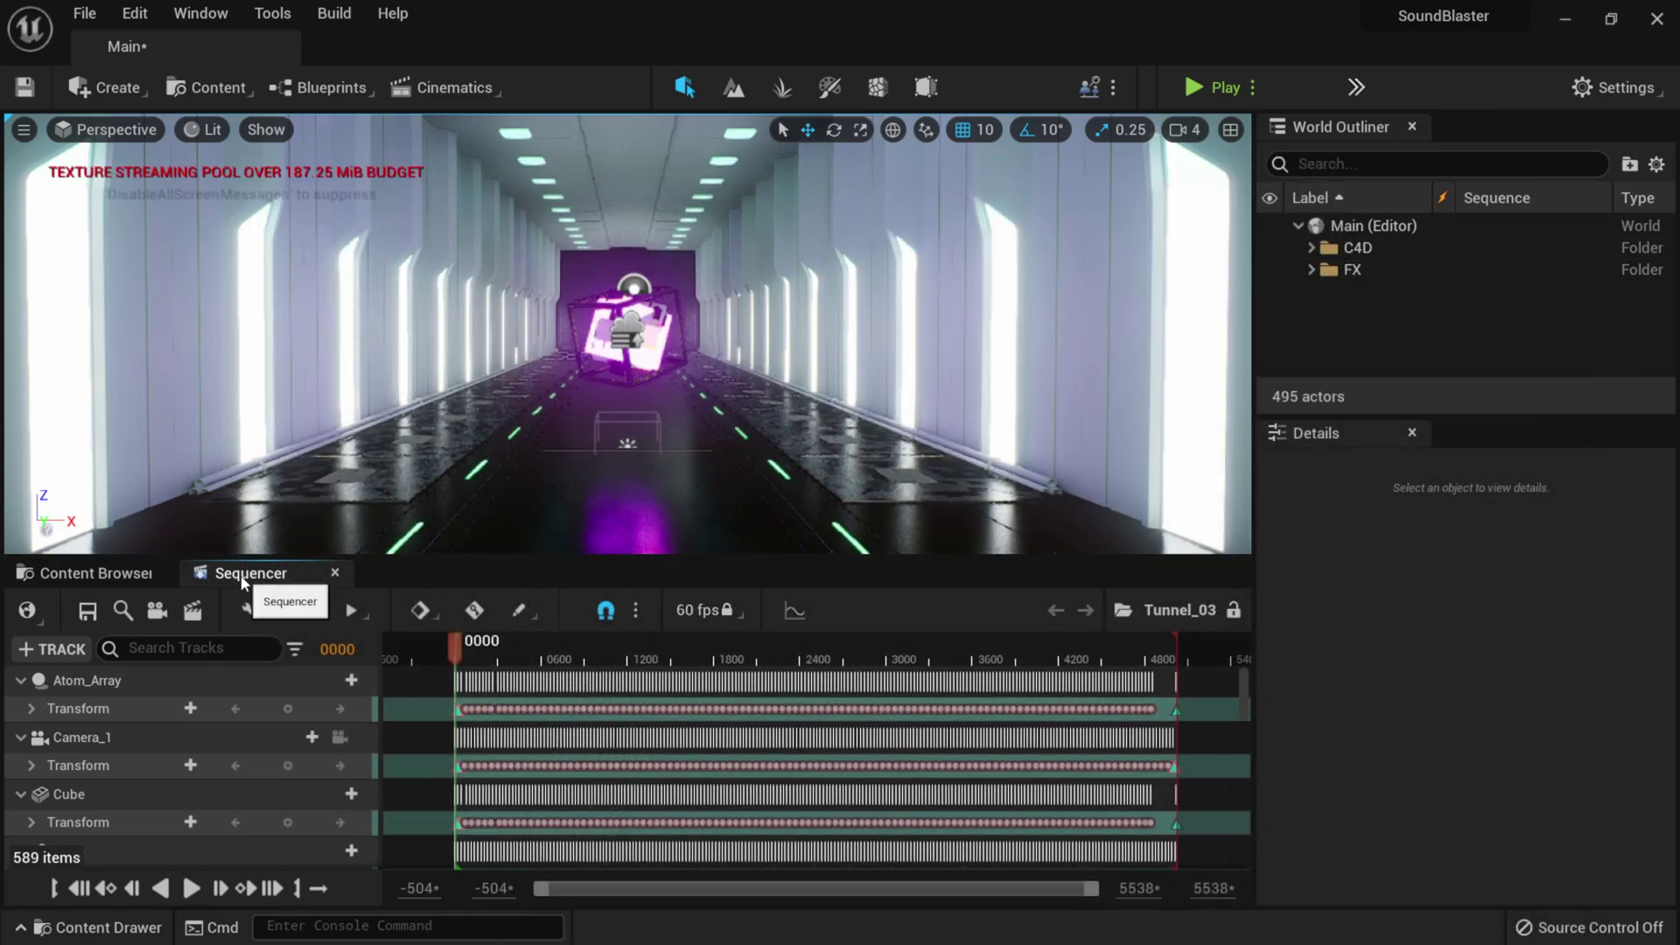
left_click(52, 655)
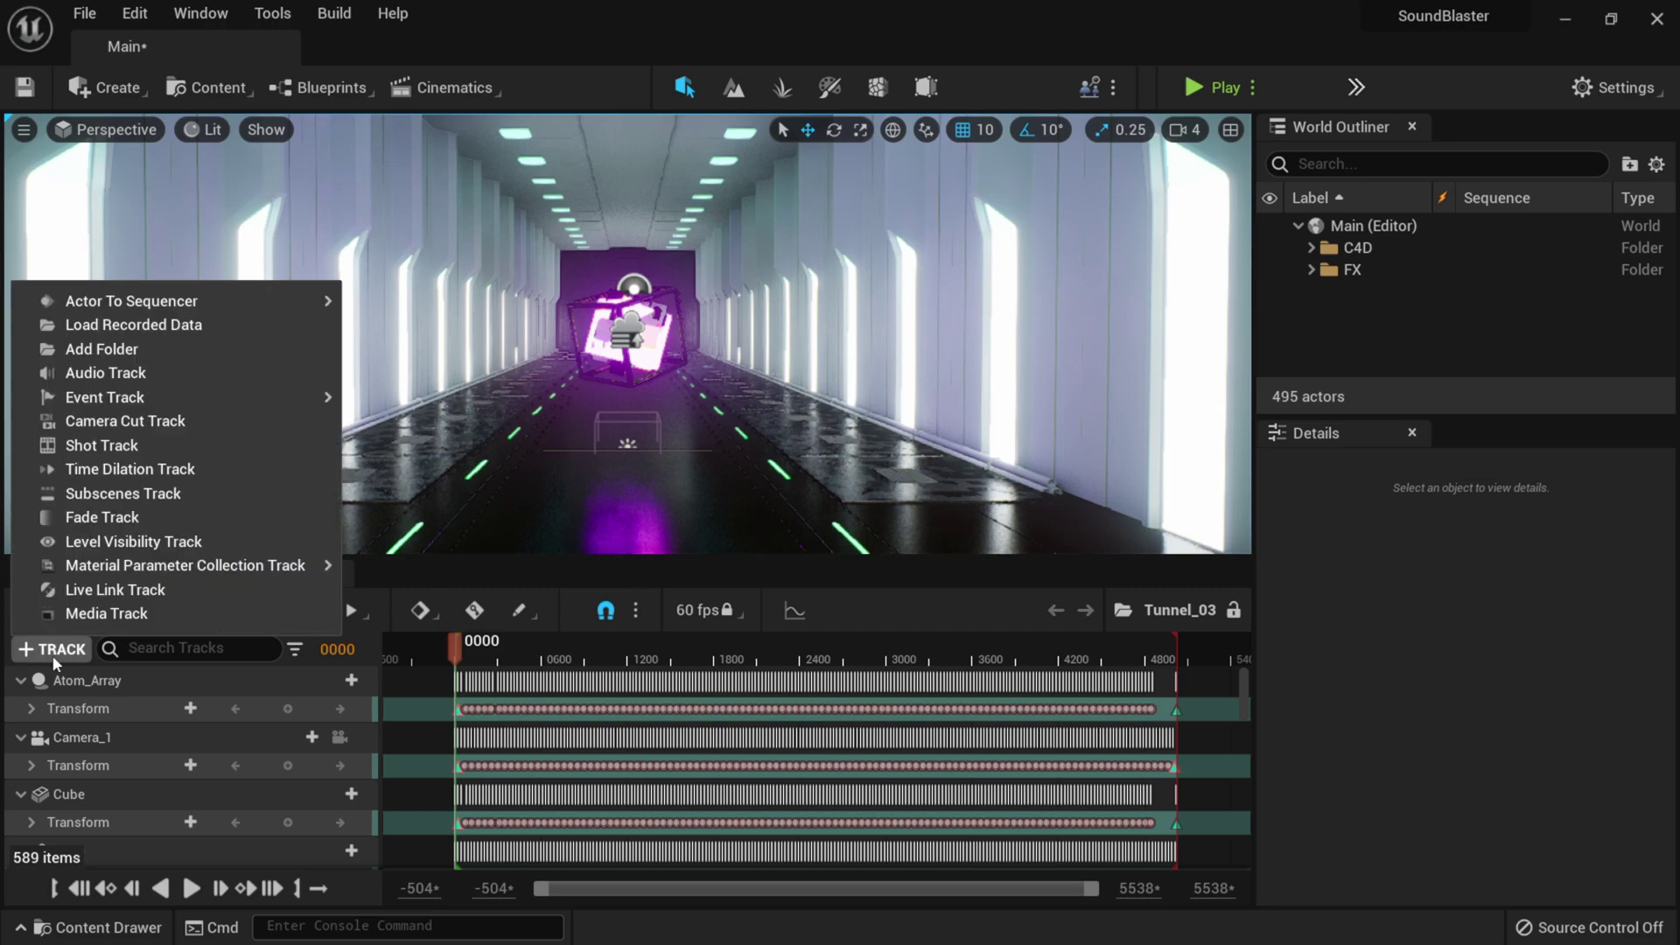
left_click(135, 423)
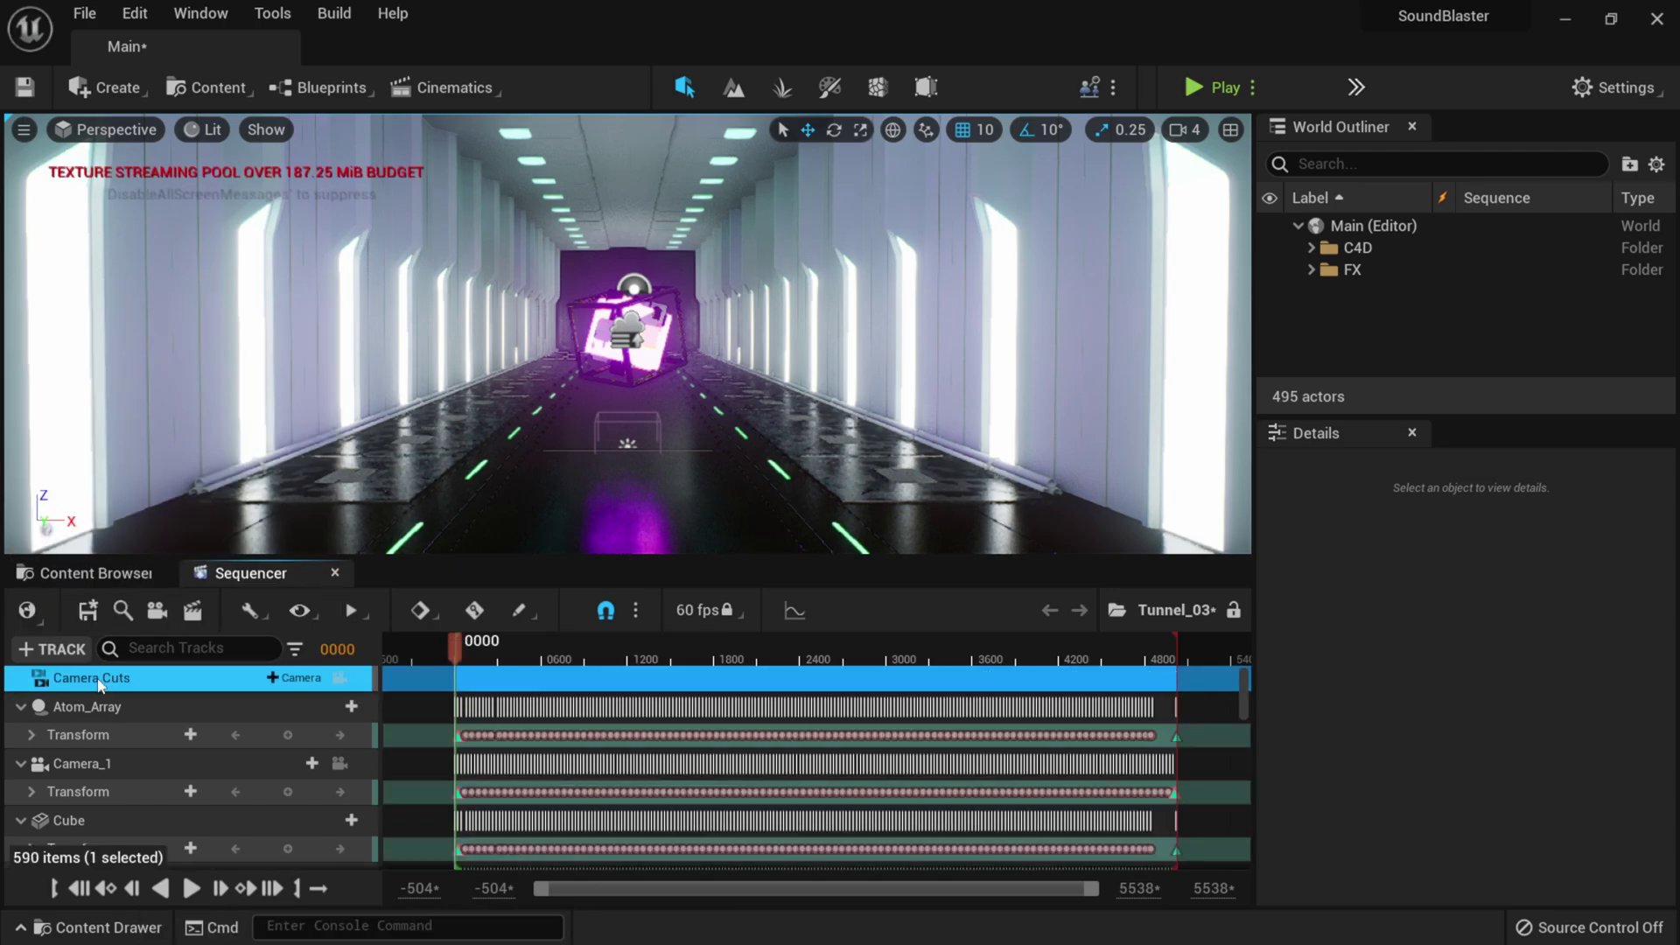
left_click(296, 678)
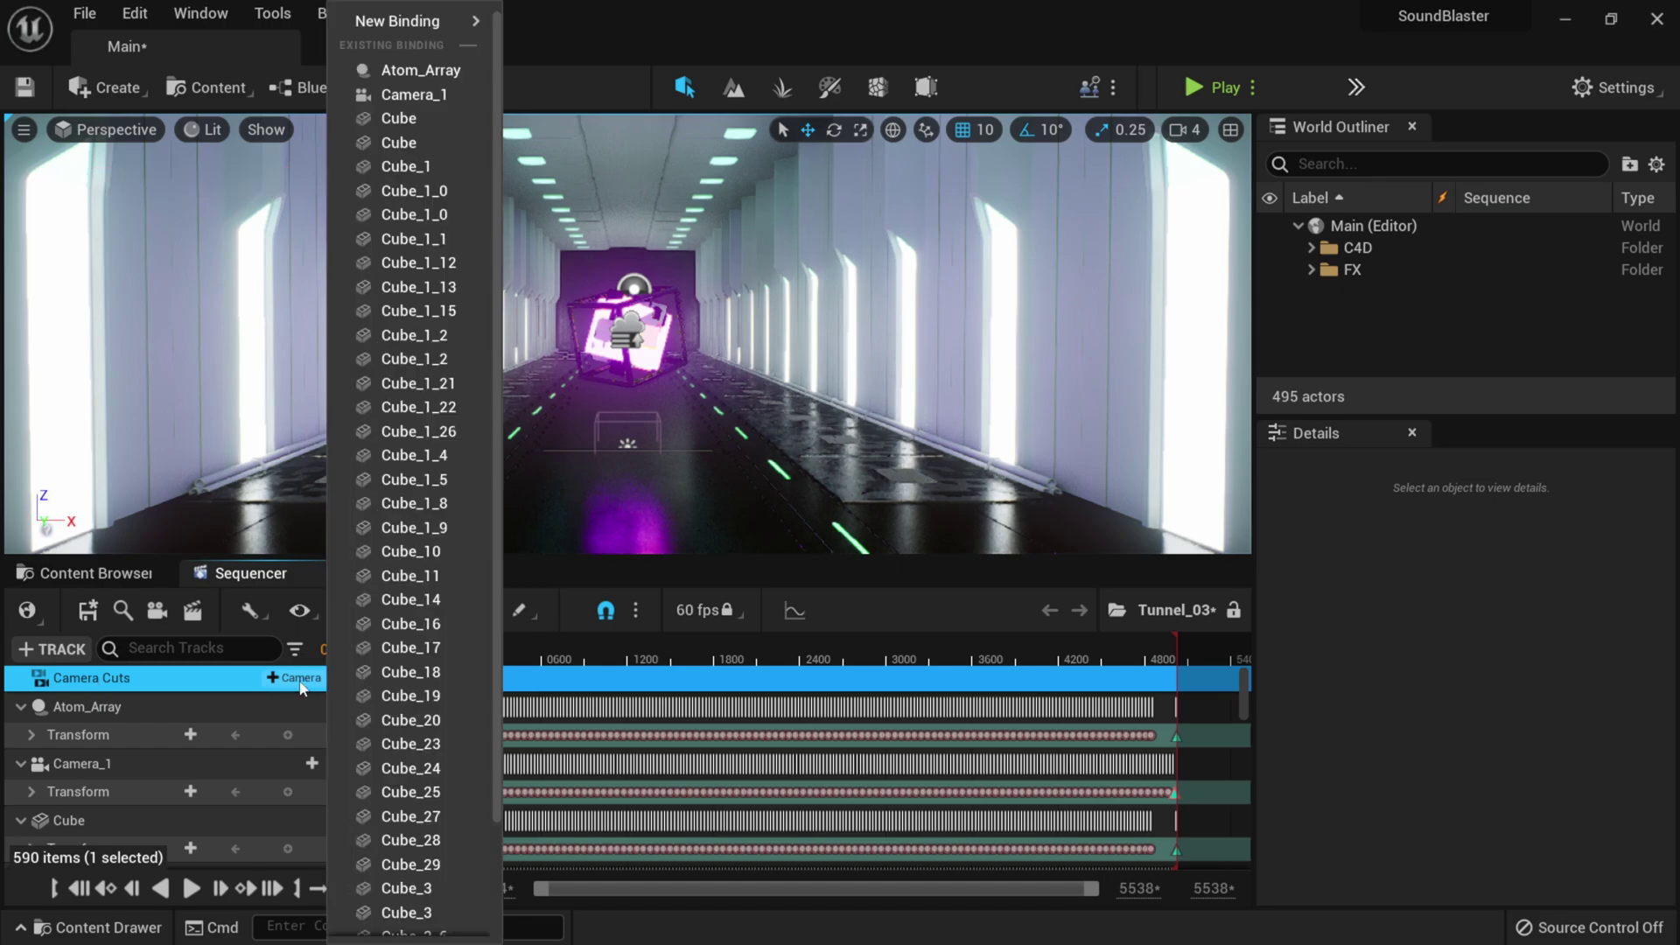
left_click(459, 96)
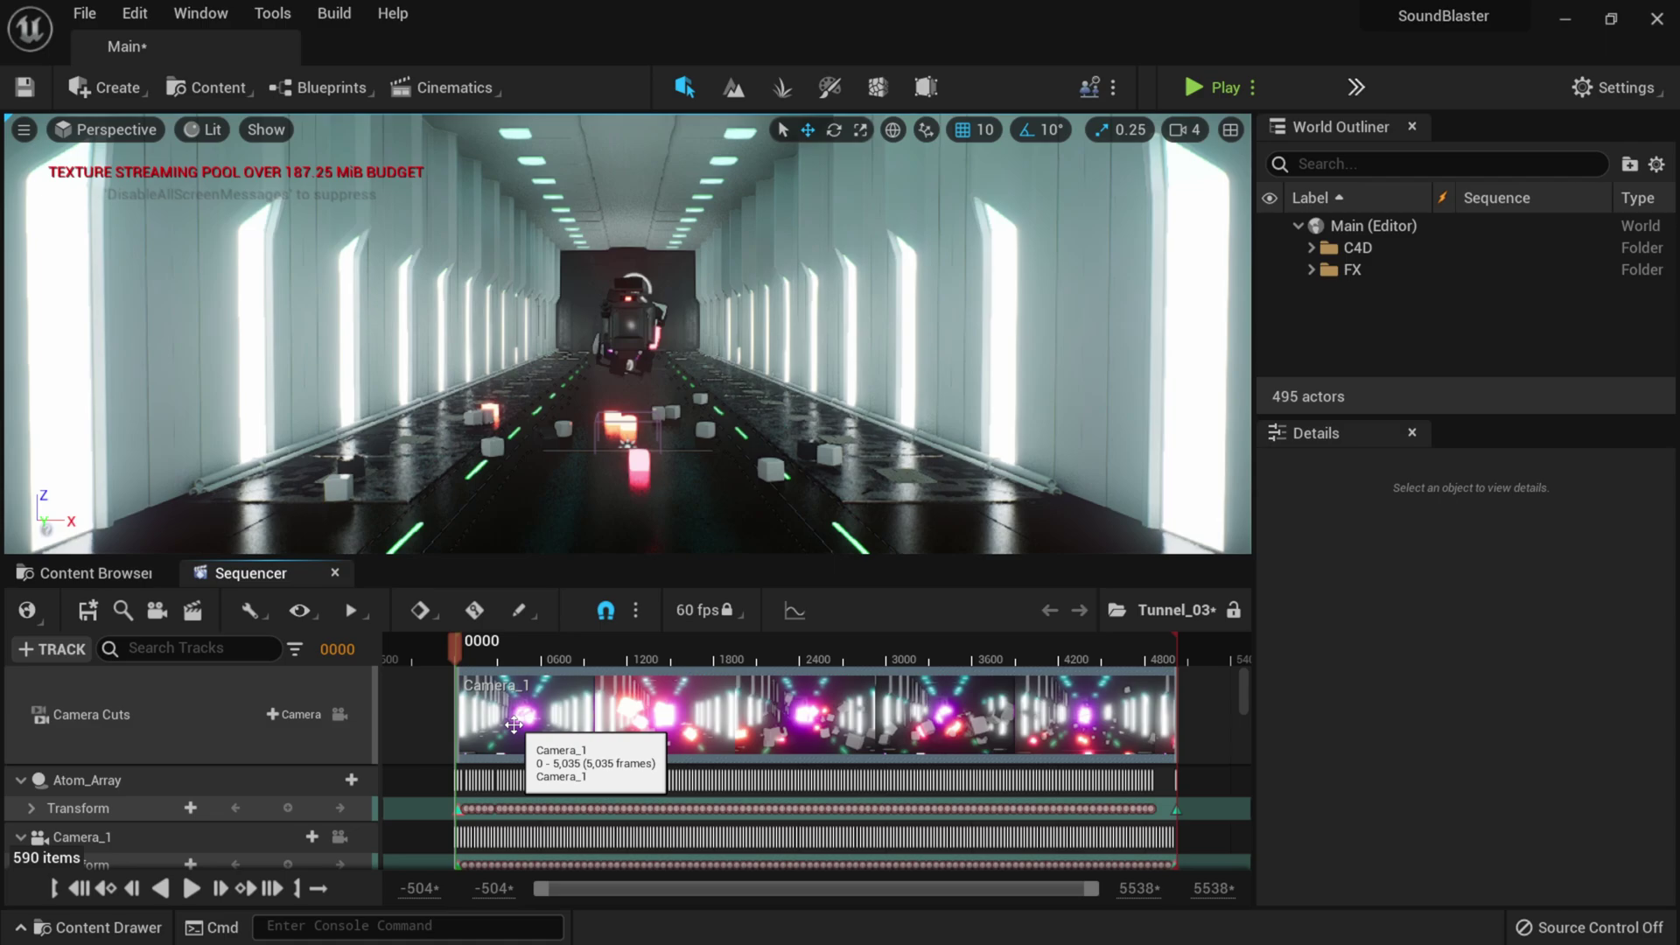
Lock the viewport to the Camera_1 camera cut, play the sequence, then pause and rewind to 0000.
left_click_drag(482, 650, 547, 649)
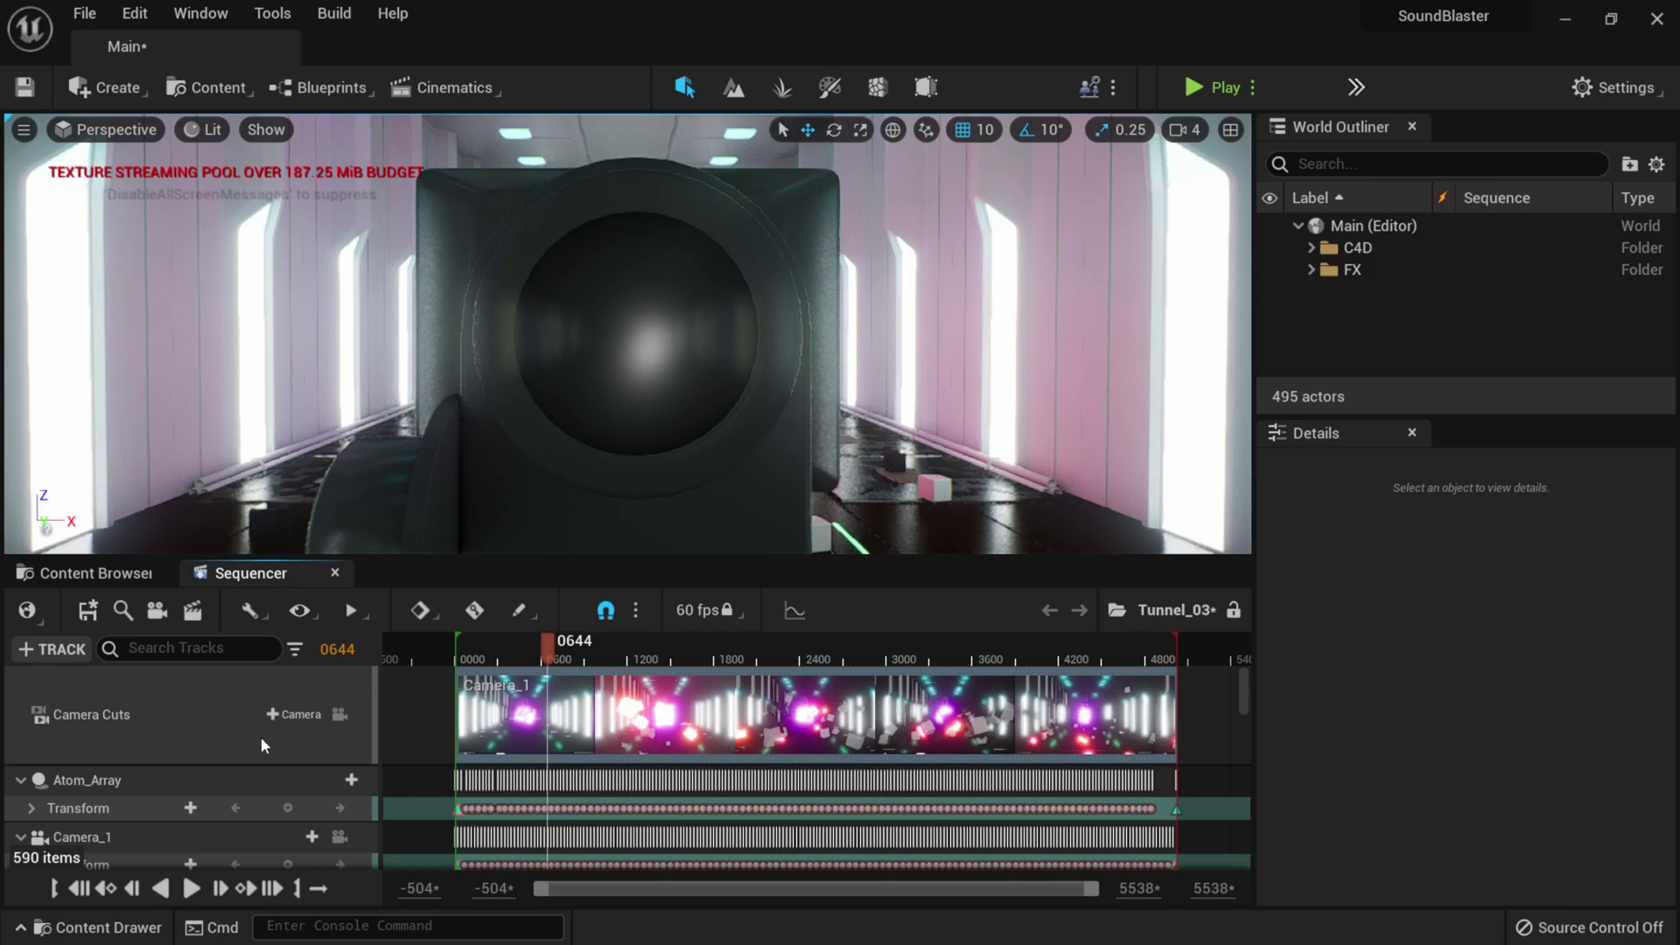
left_click(339, 715)
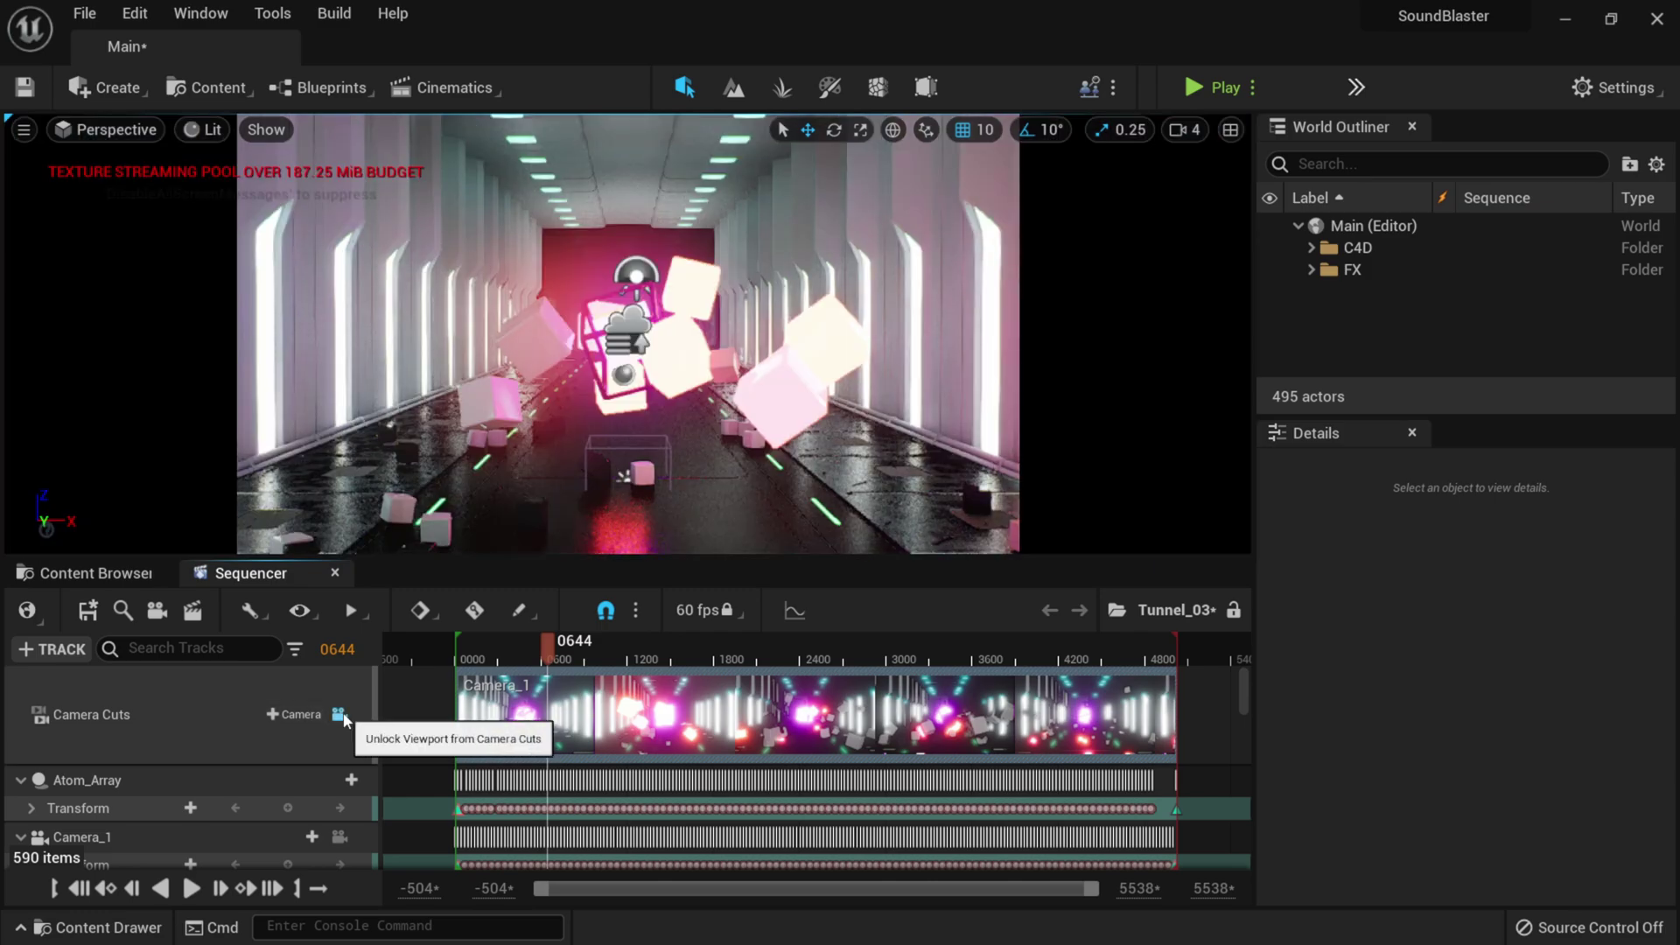
left_click(192, 889)
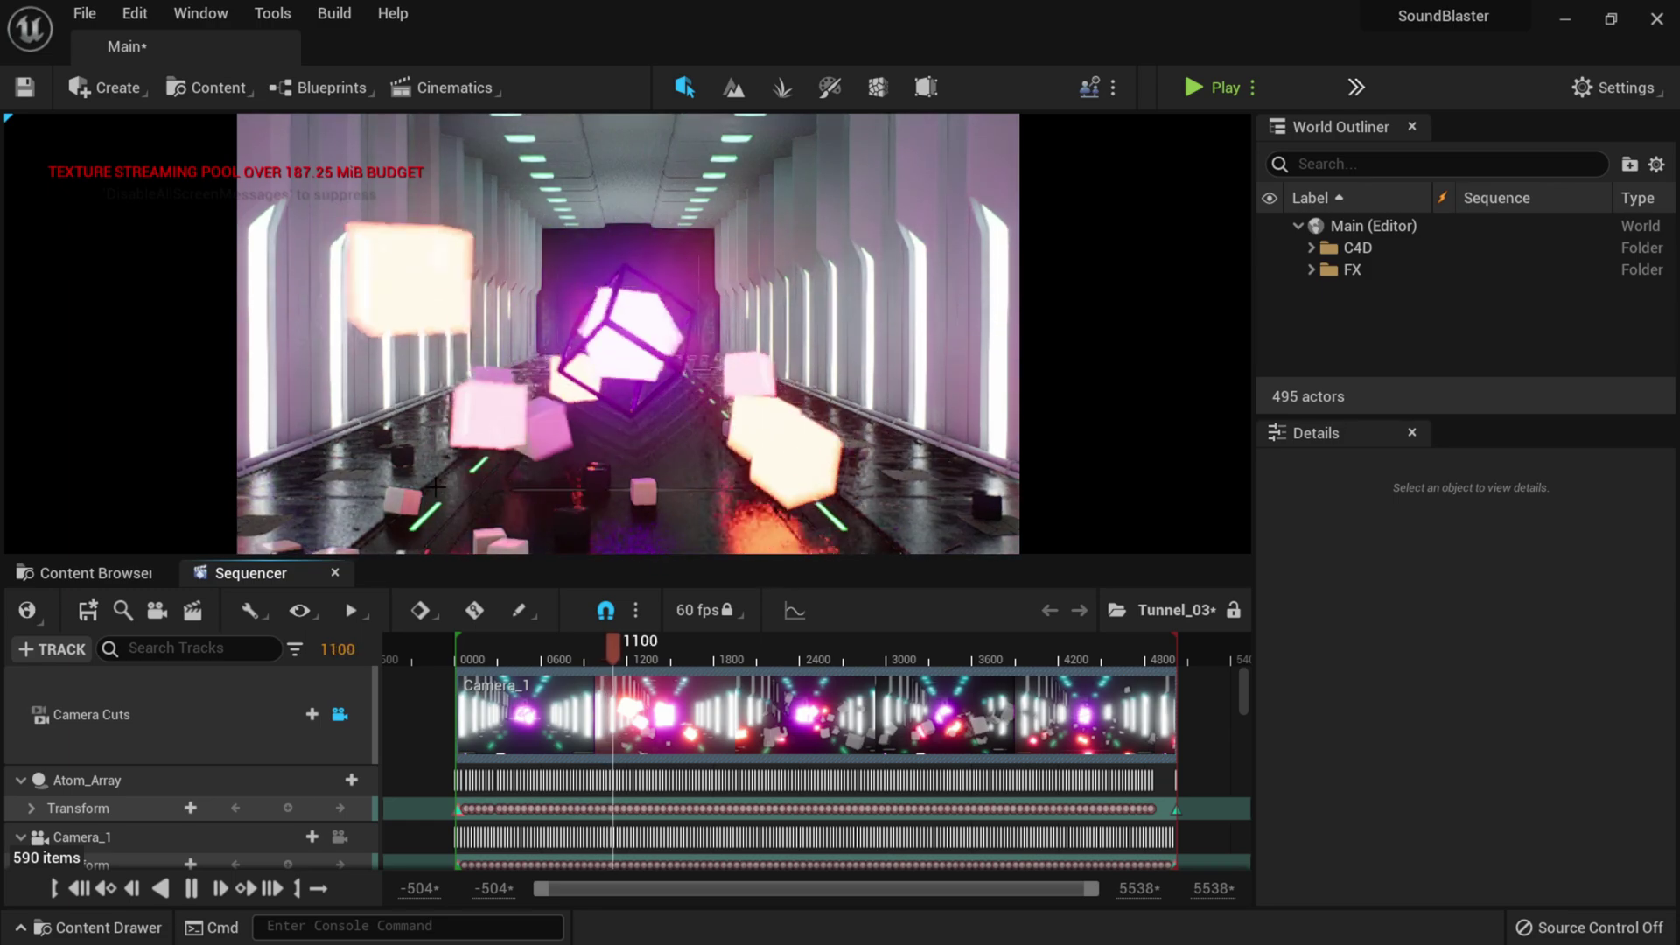
left_click(194, 889)
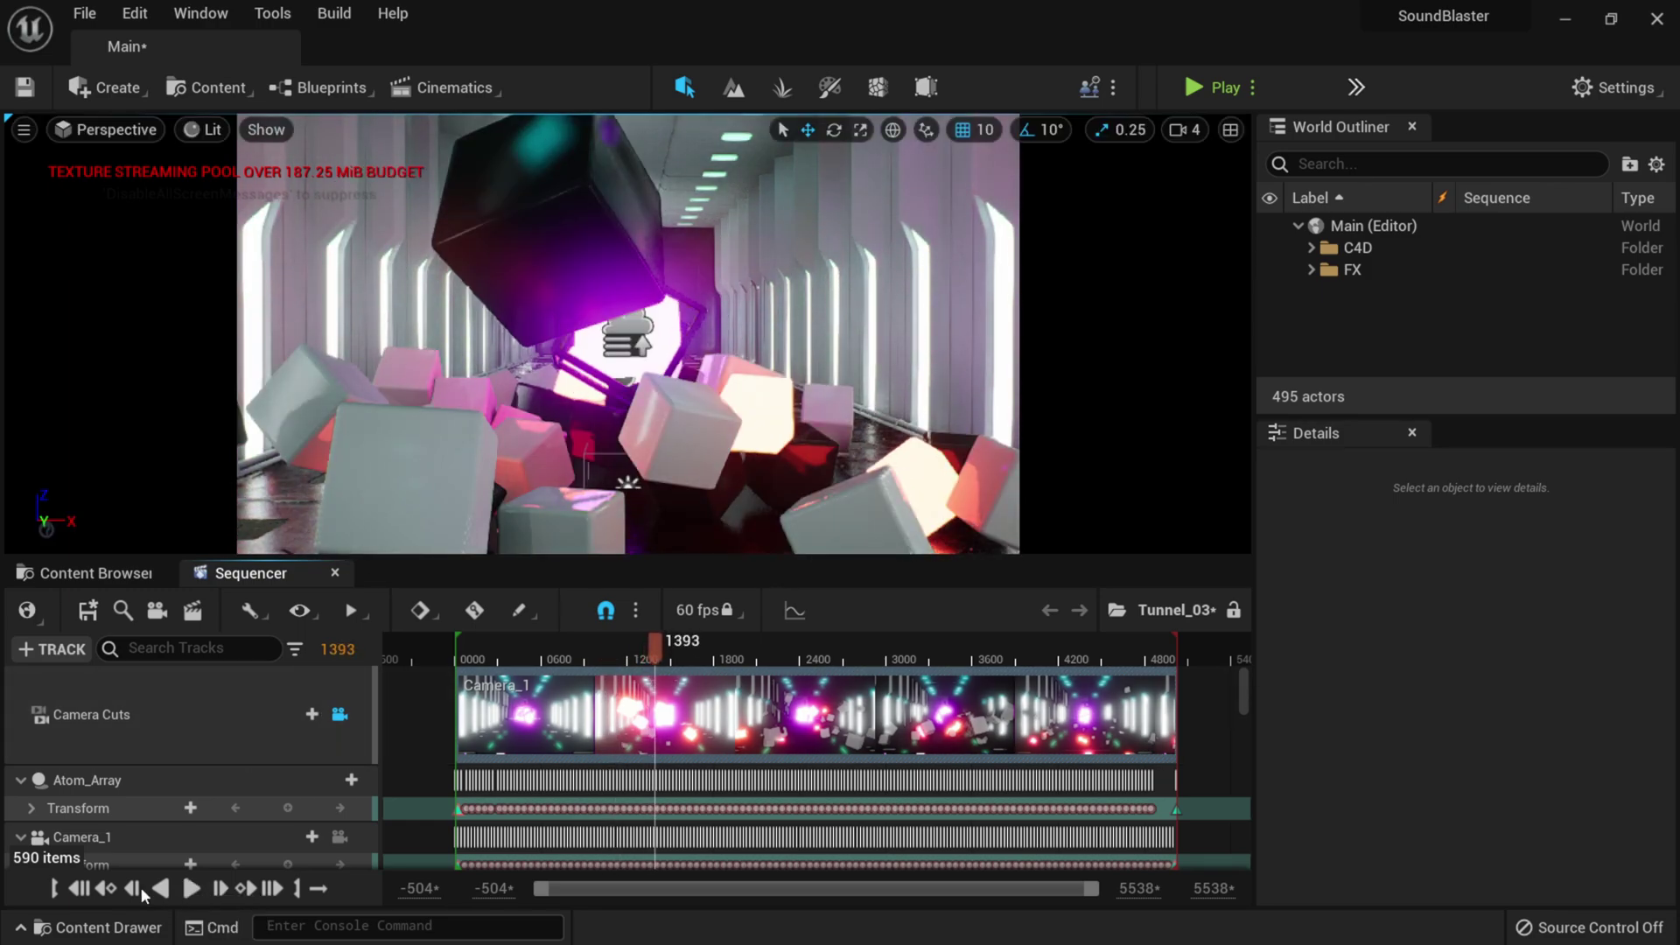
left_click(78, 890)
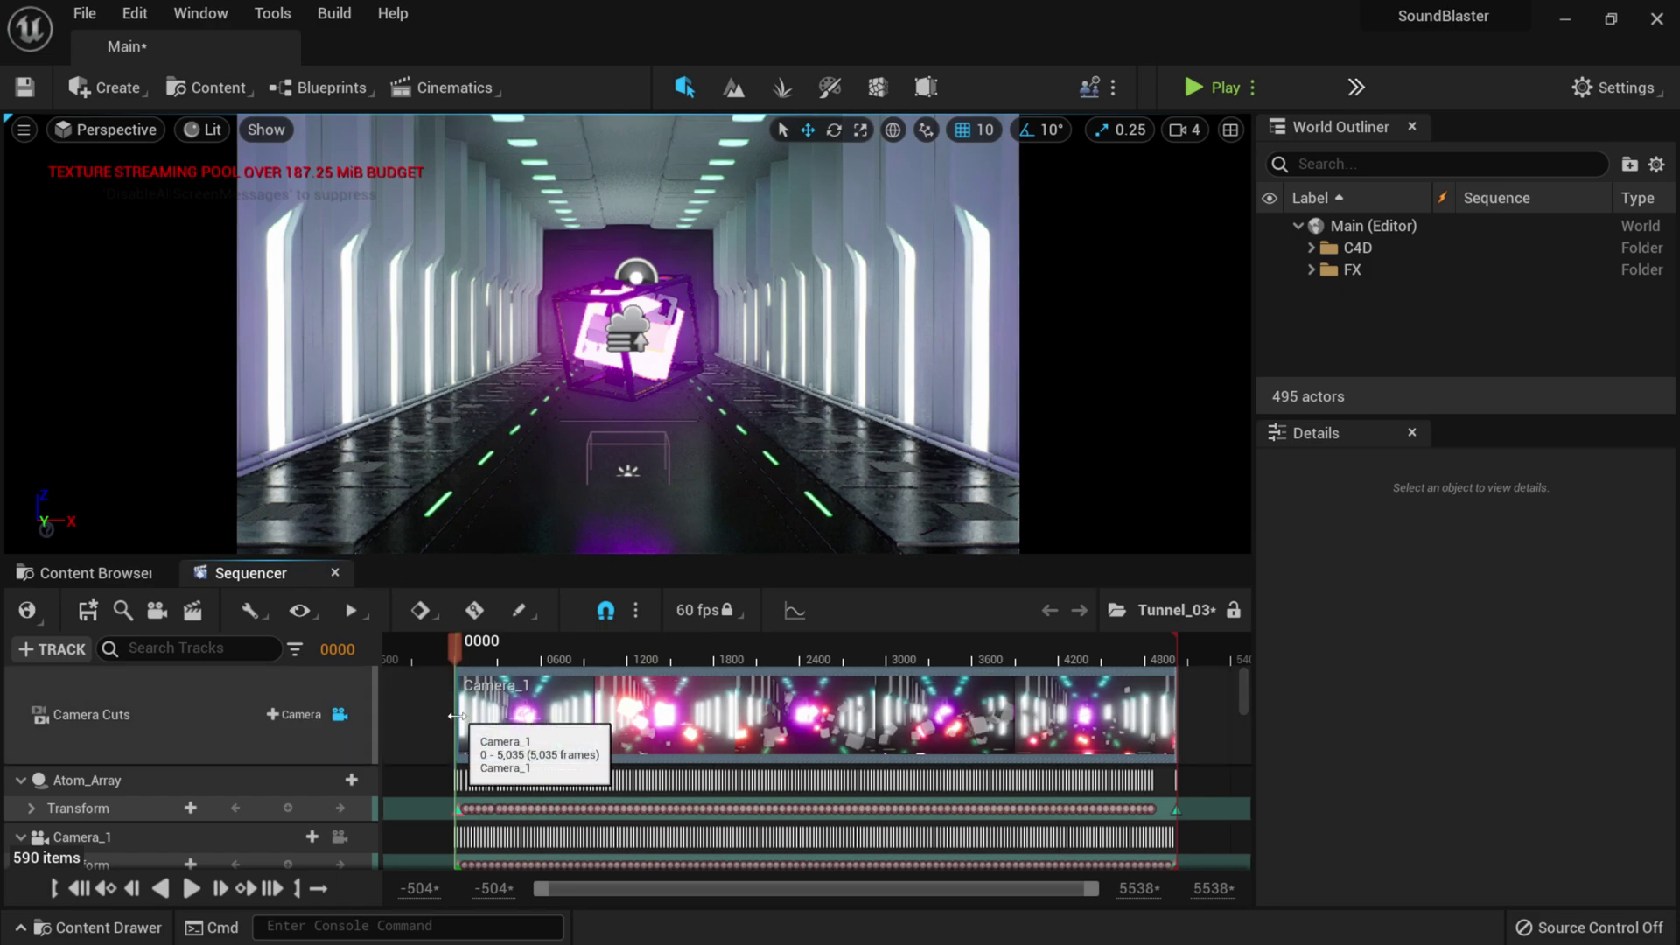
Drag the Camera_1 cut's edges out to frames -128 and 5,156.
left_click_drag(455, 715, 439, 715)
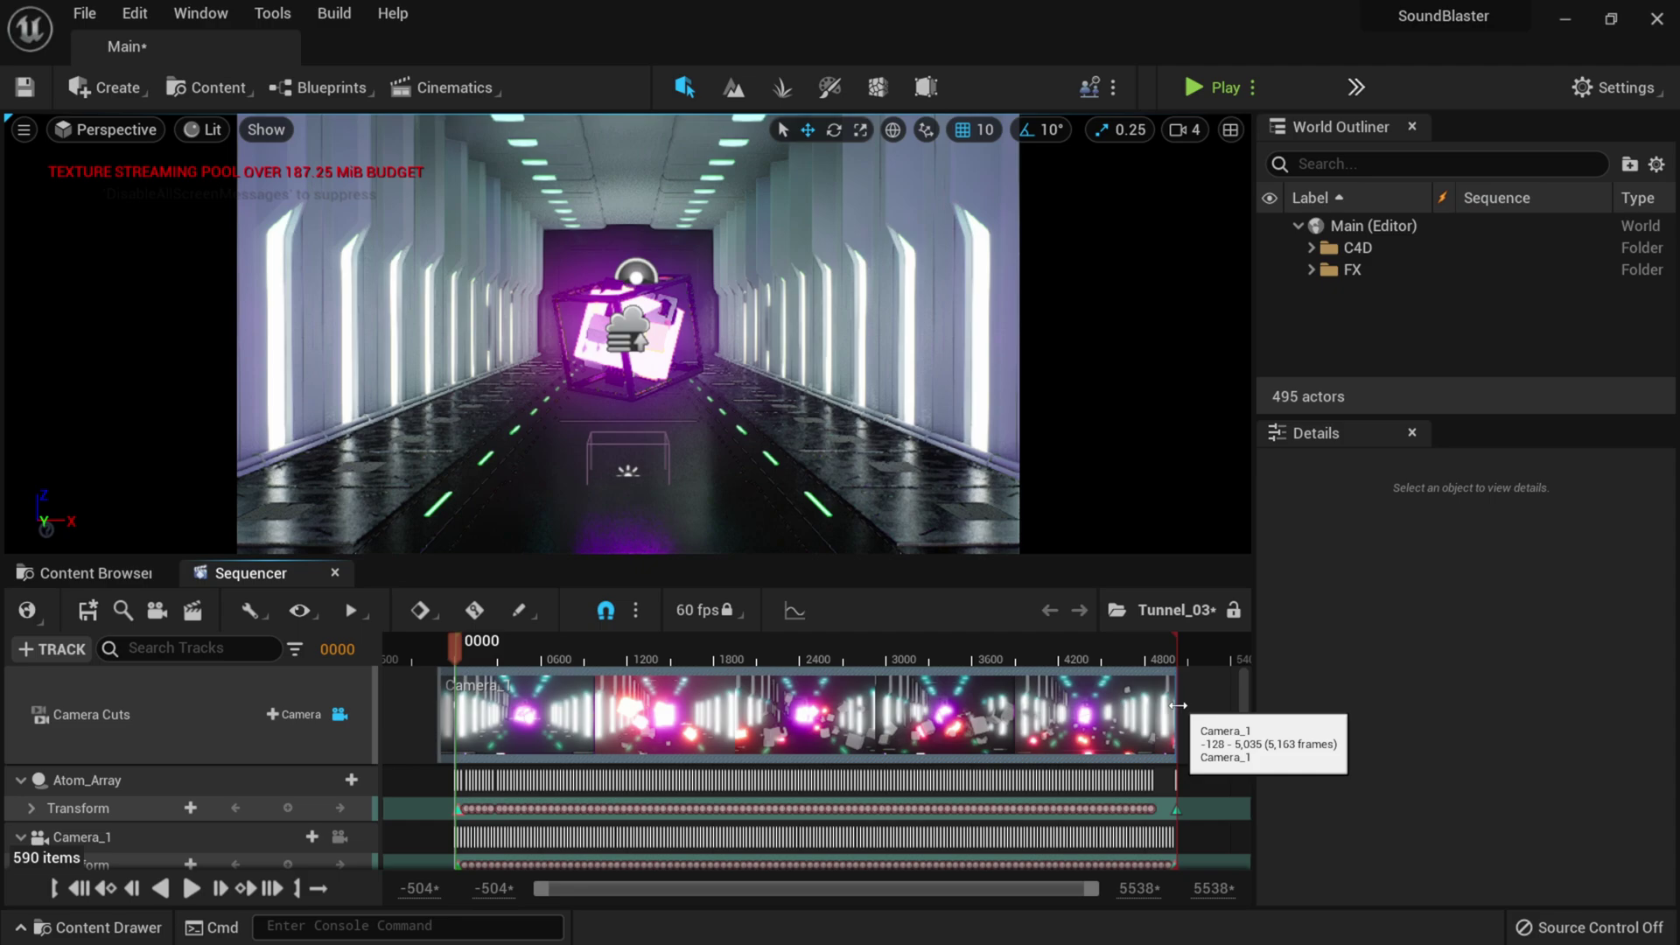
left_click_drag(1175, 706, 1196, 705)
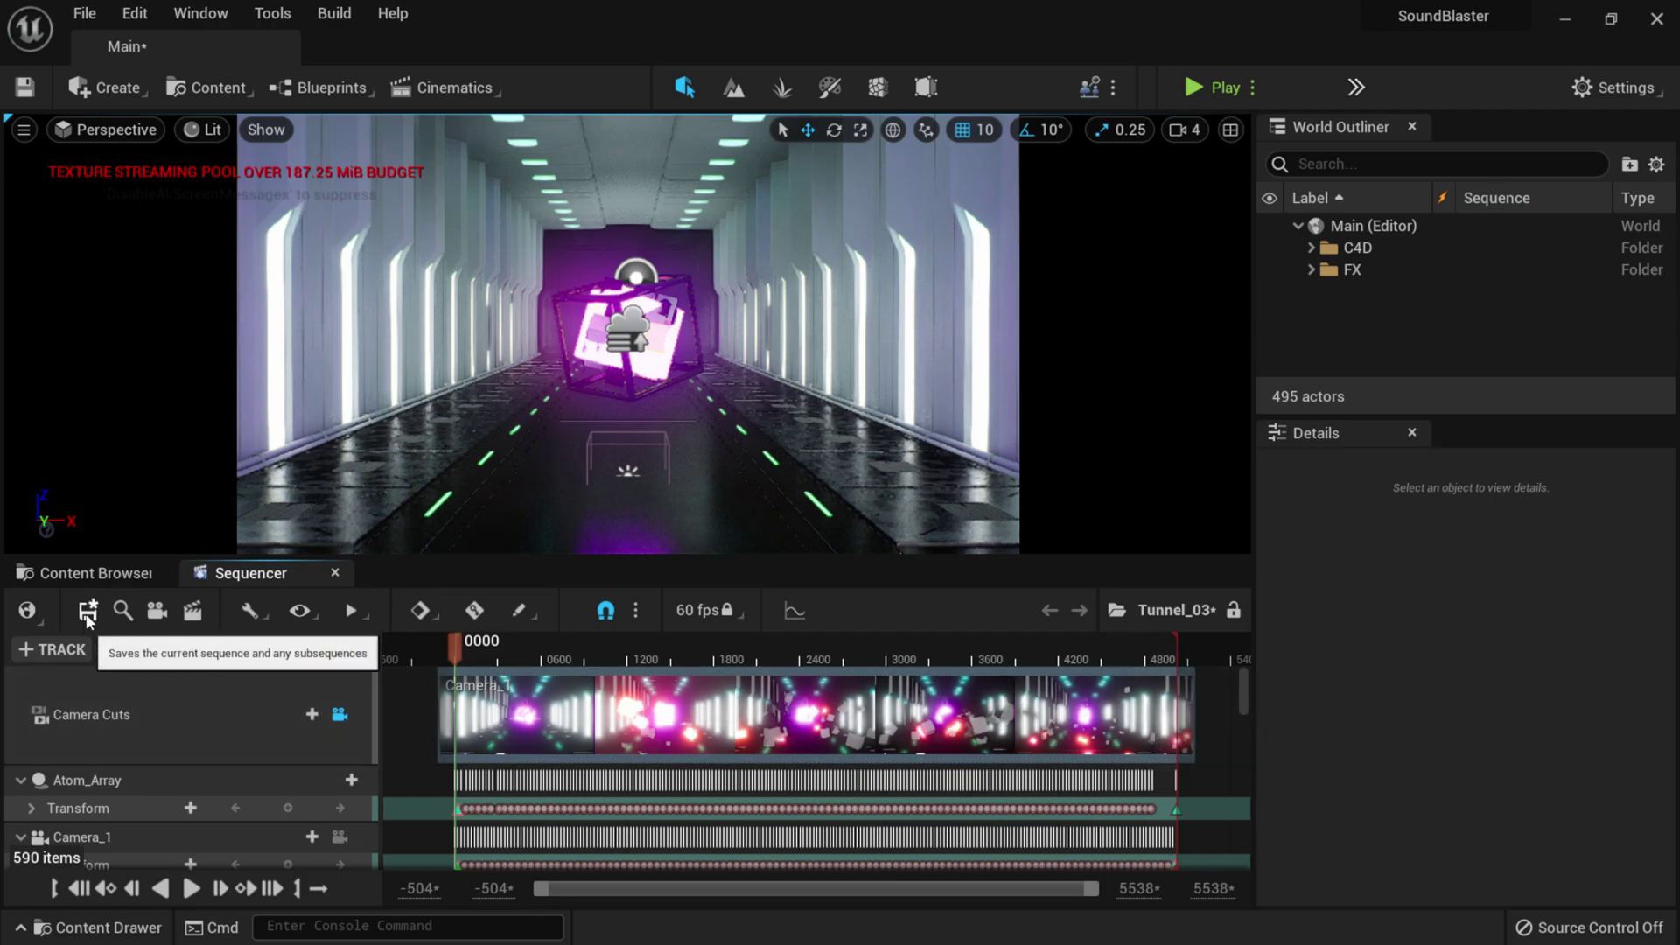
Reopen Movie Render Queue from Window > Cinematics and add Tunnel_03 as a render job.
left_click(268, 10)
left_click(208, 12)
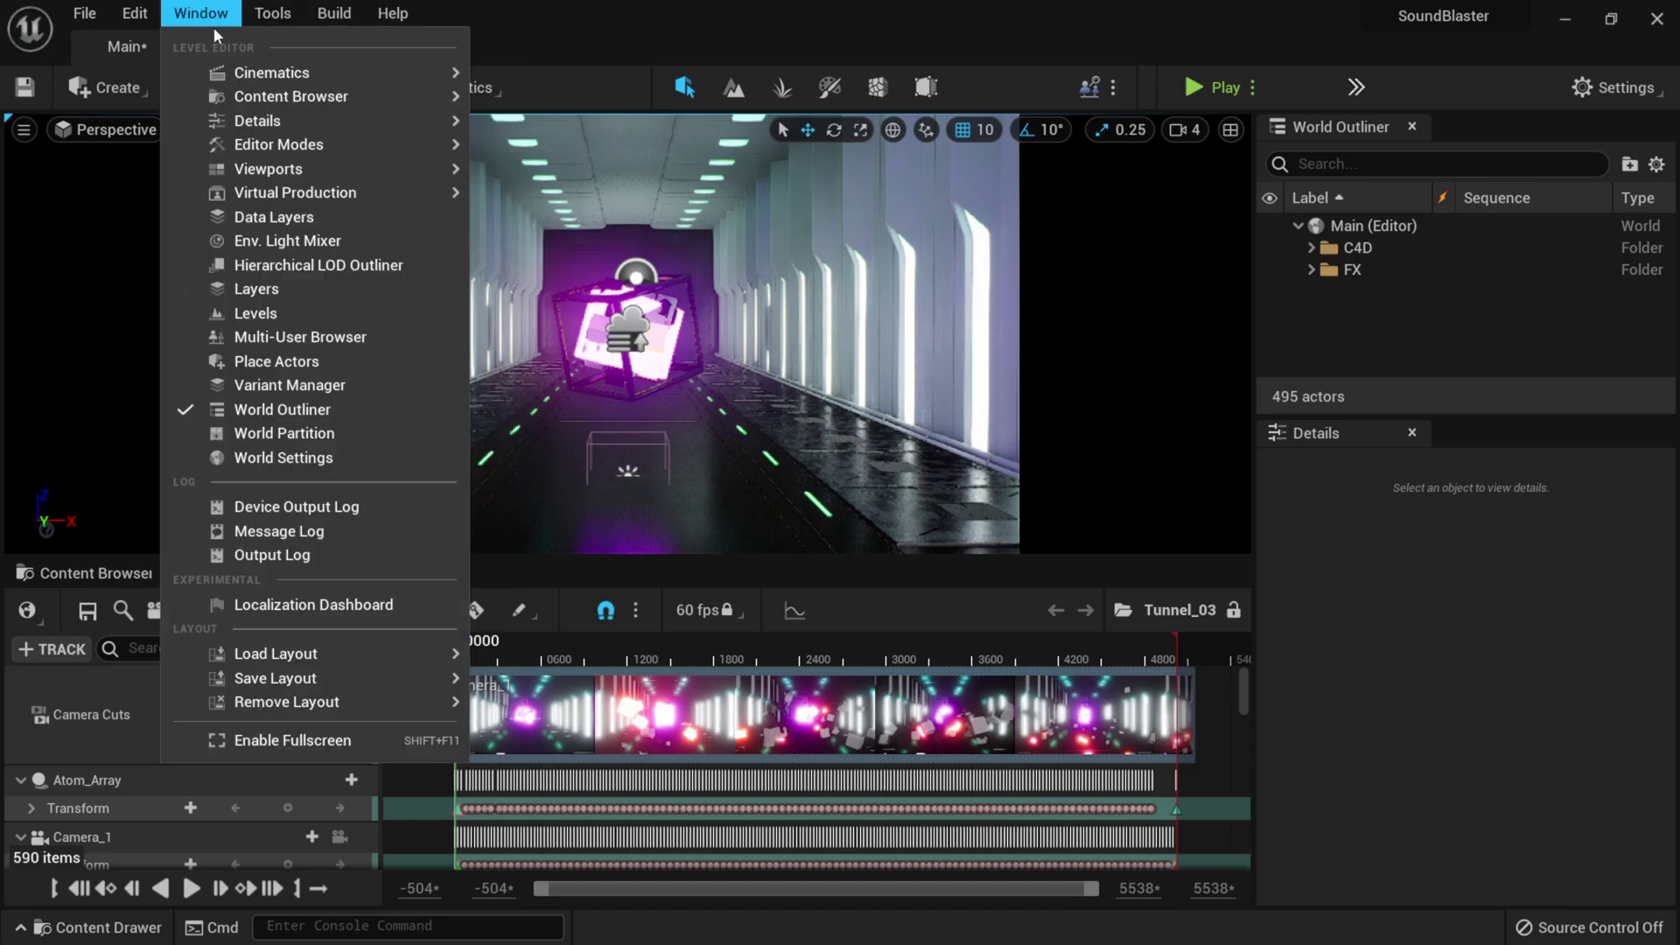
mouse_move(251, 84)
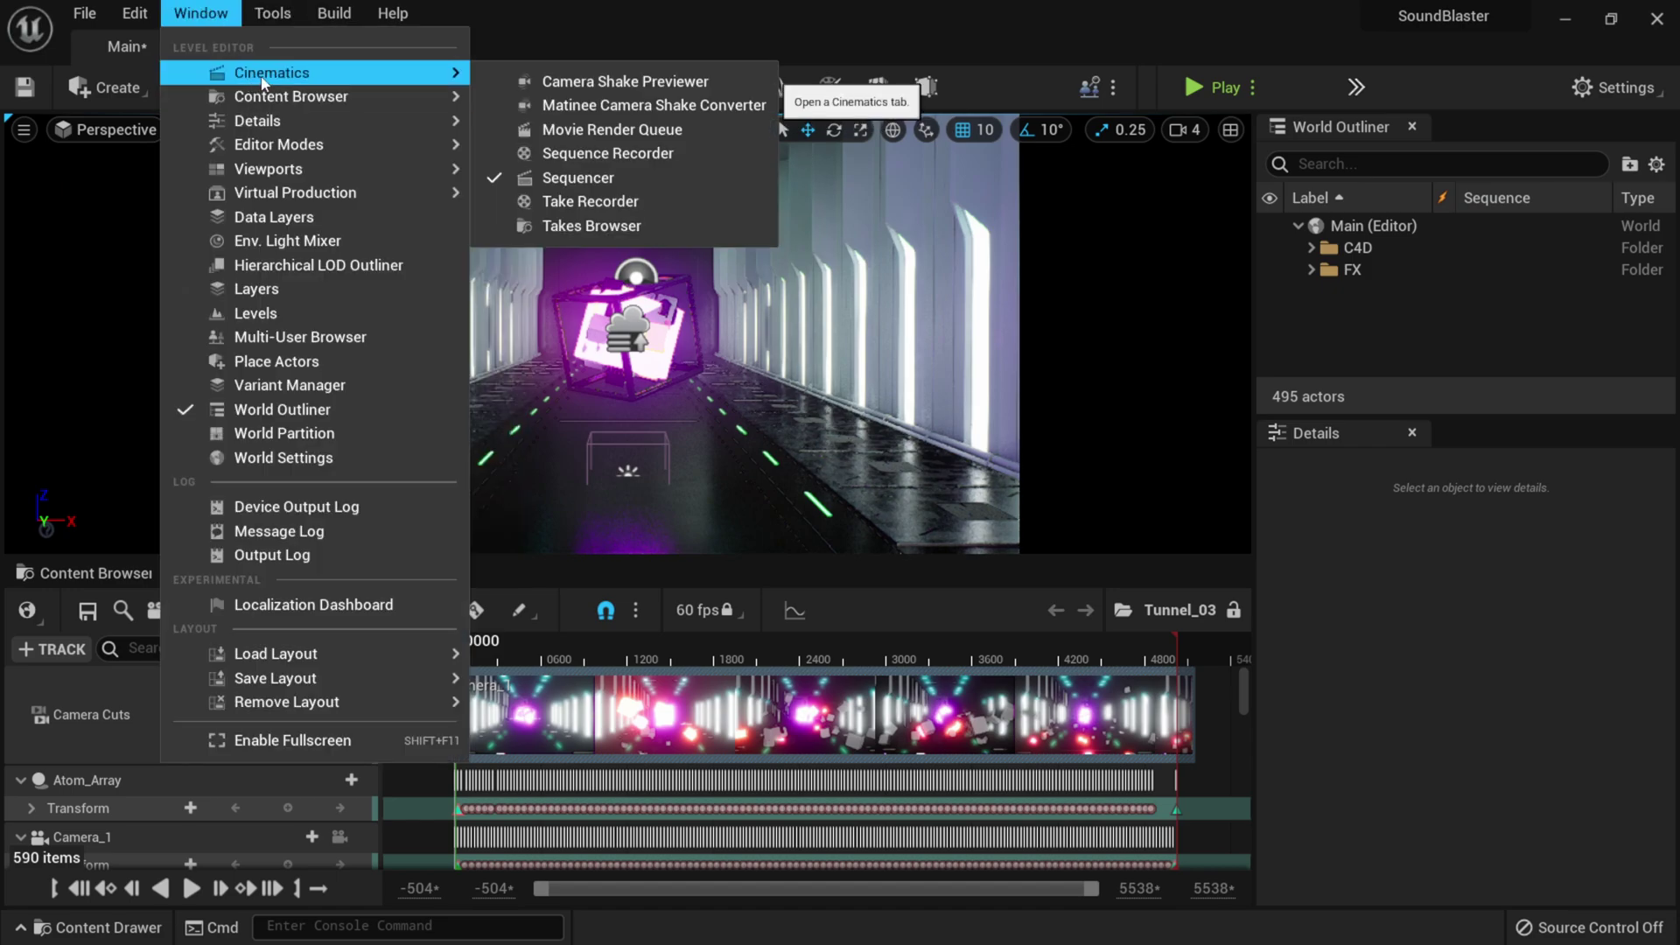
left_click(643, 140)
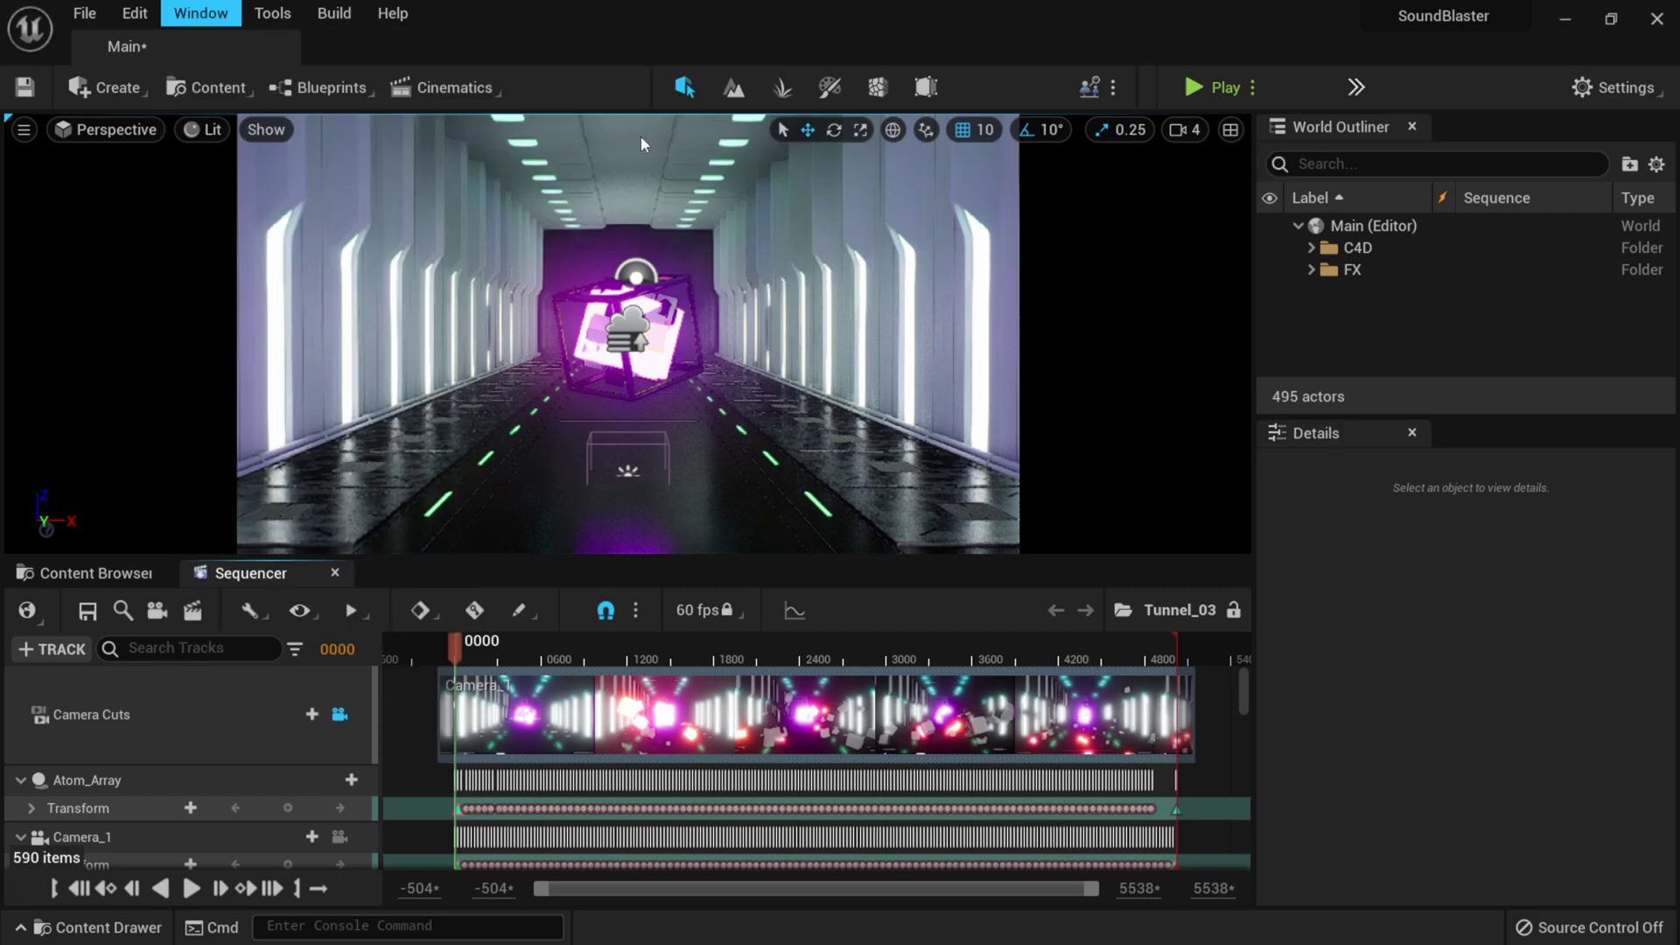
left_click(298, 214)
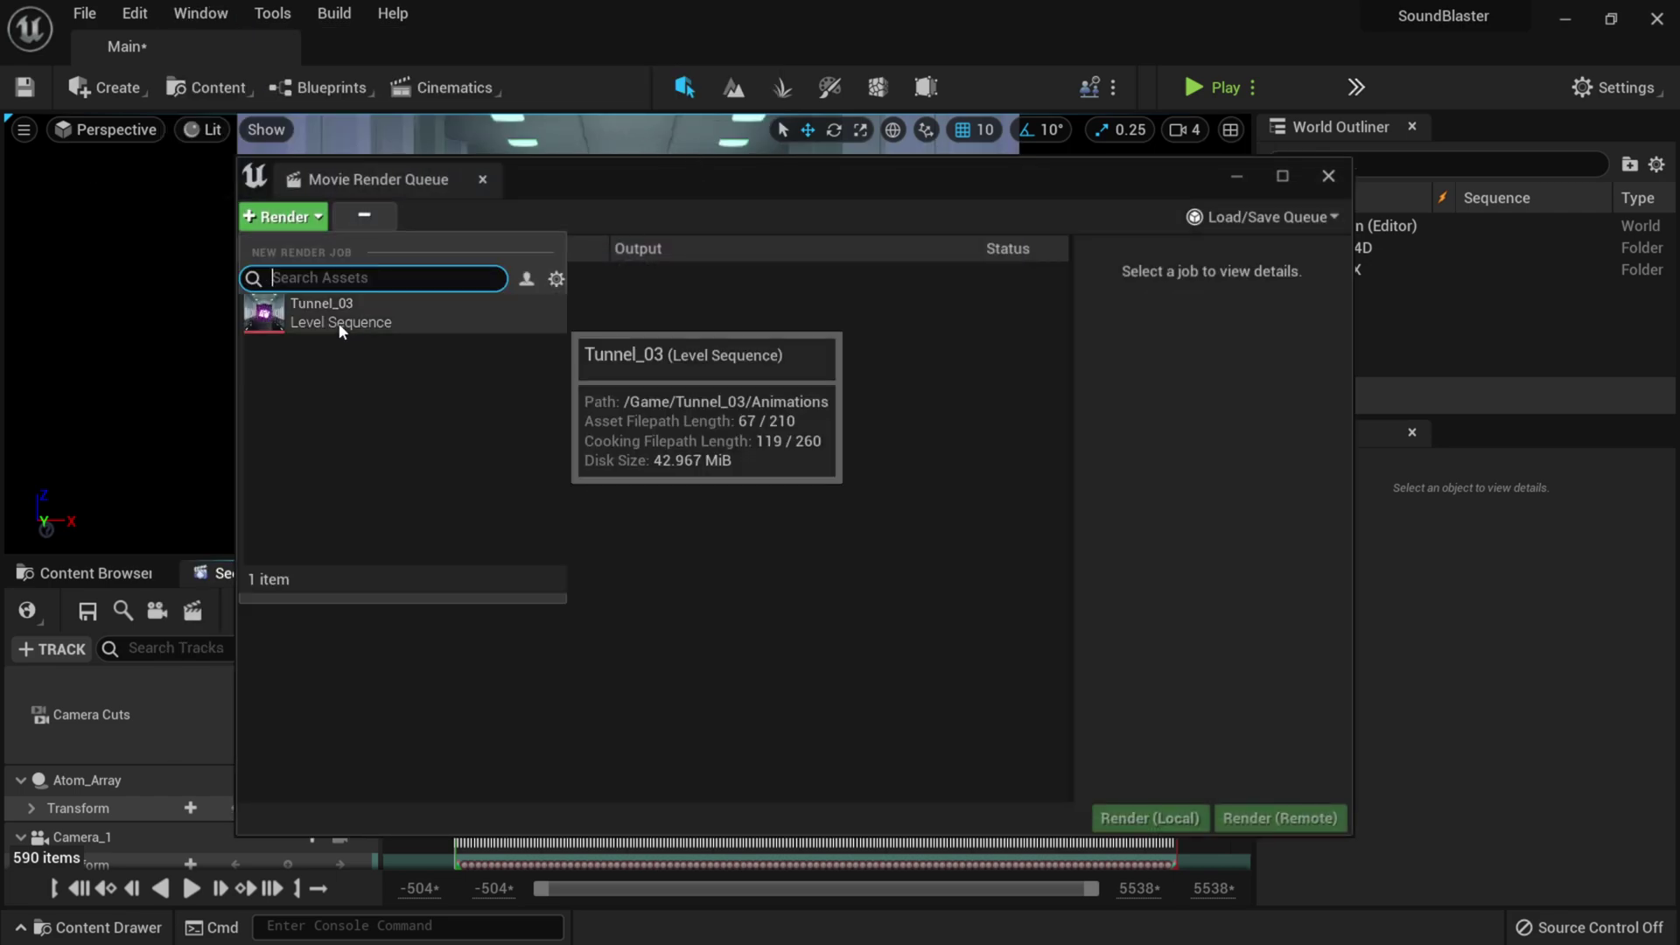
left_click(338, 323)
Set the job's output directory to a new Desktop folder, New folder (3), and accept the settings.
left_click(513, 276)
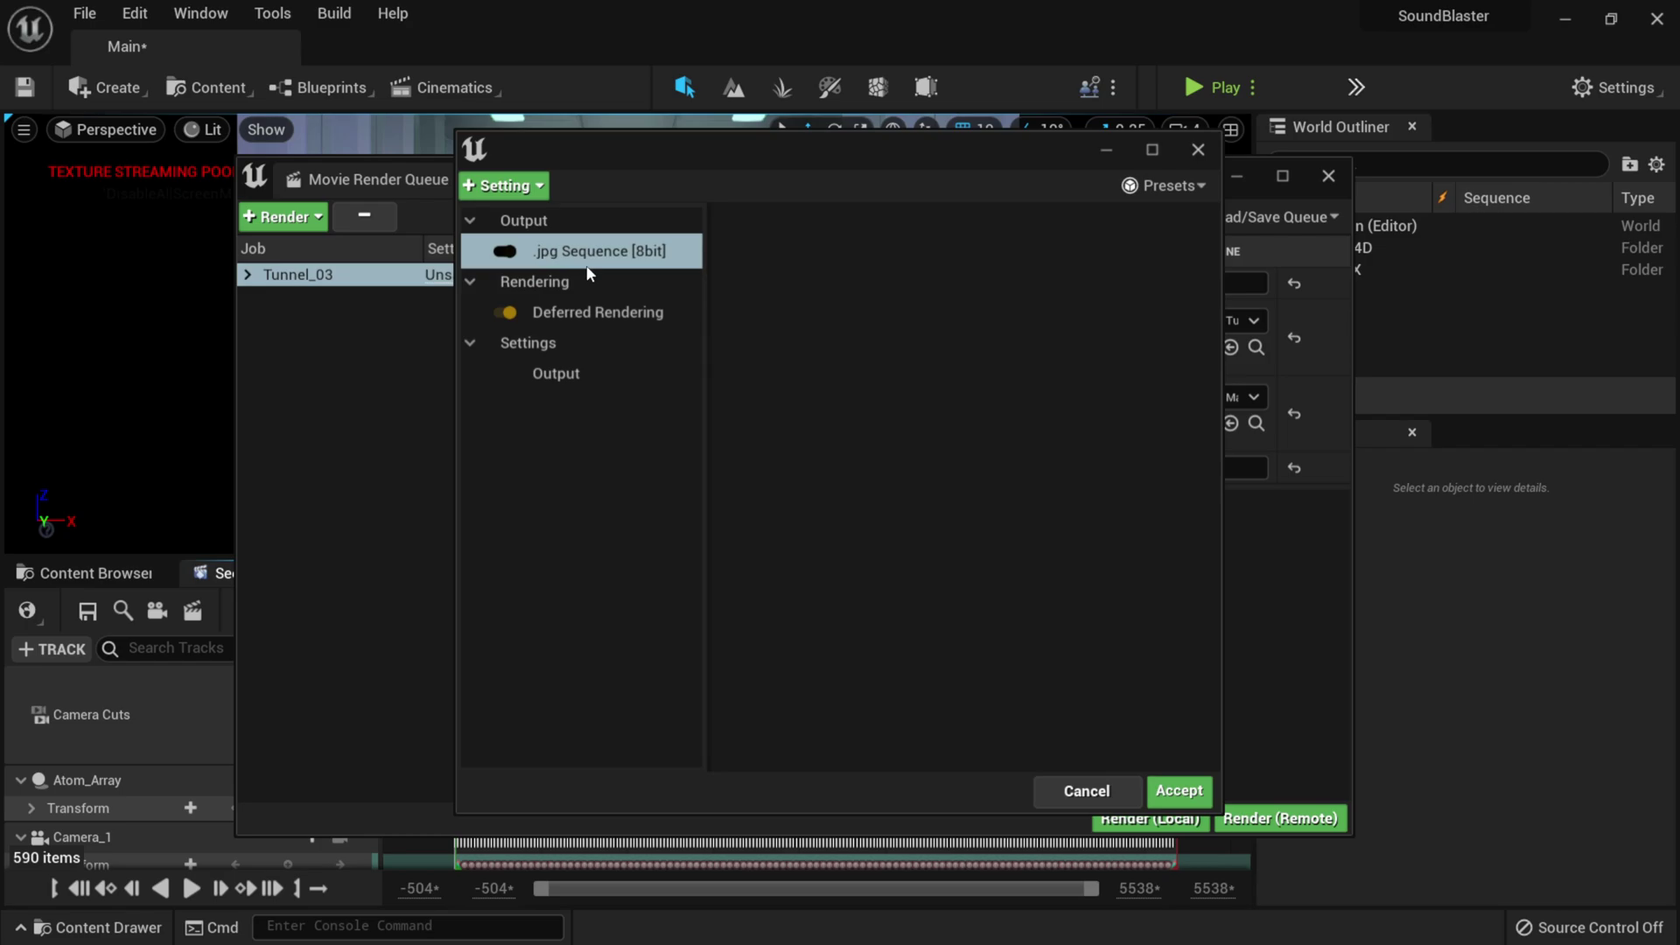
left_click(576, 373)
left_click(1120, 252)
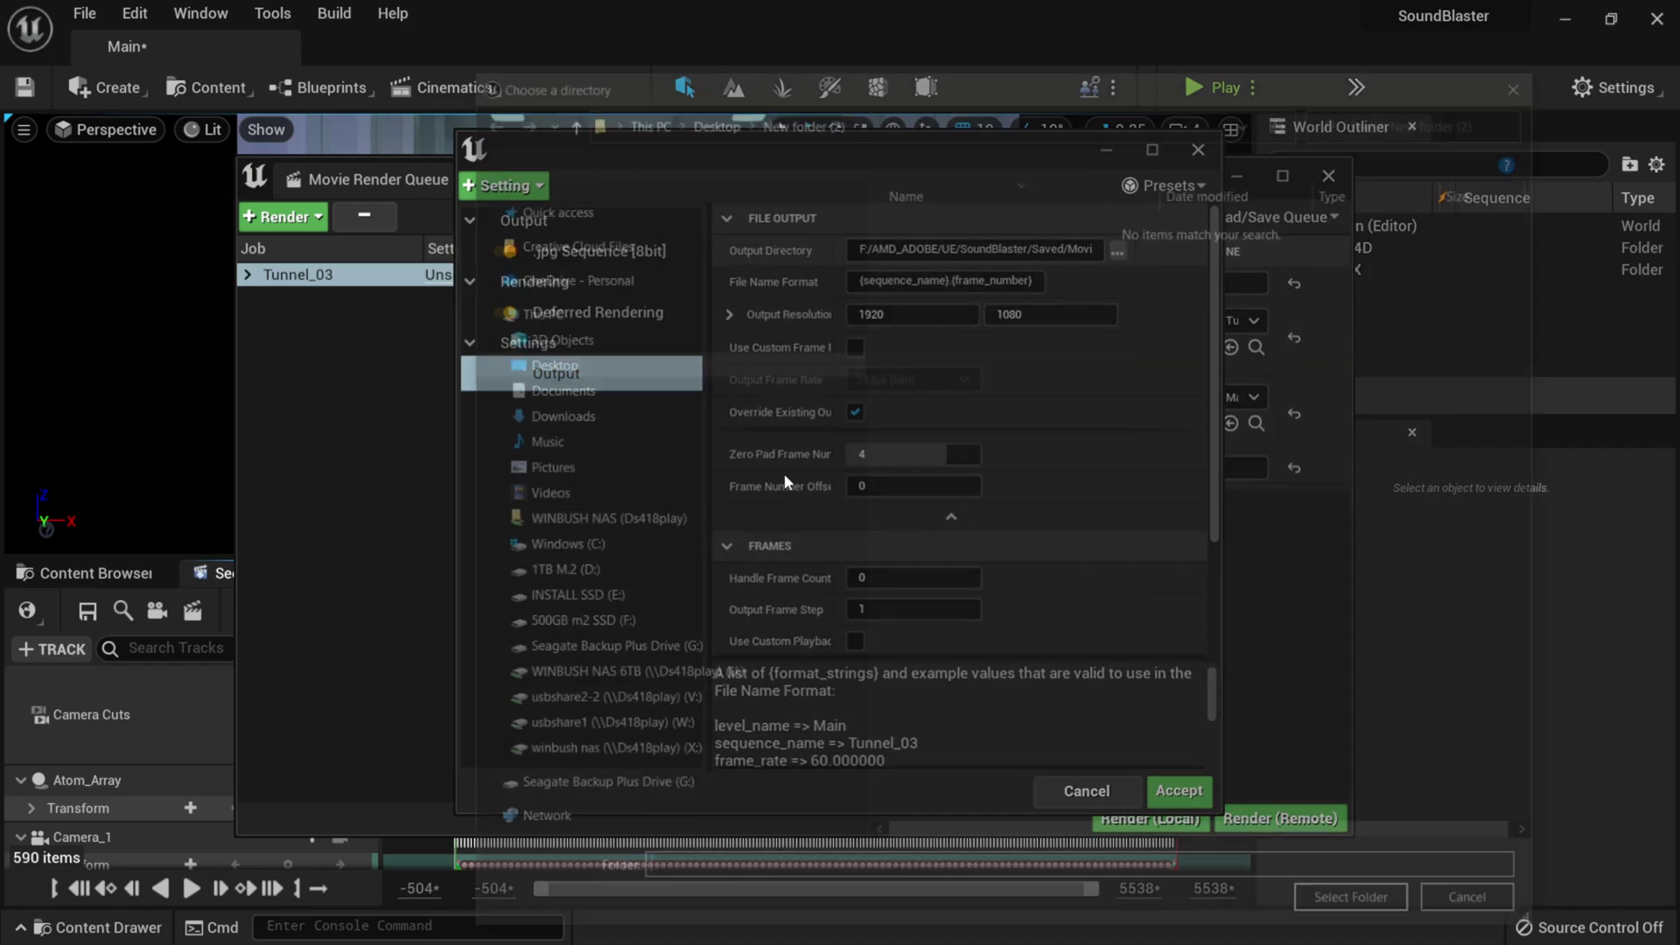
left_click(542, 361)
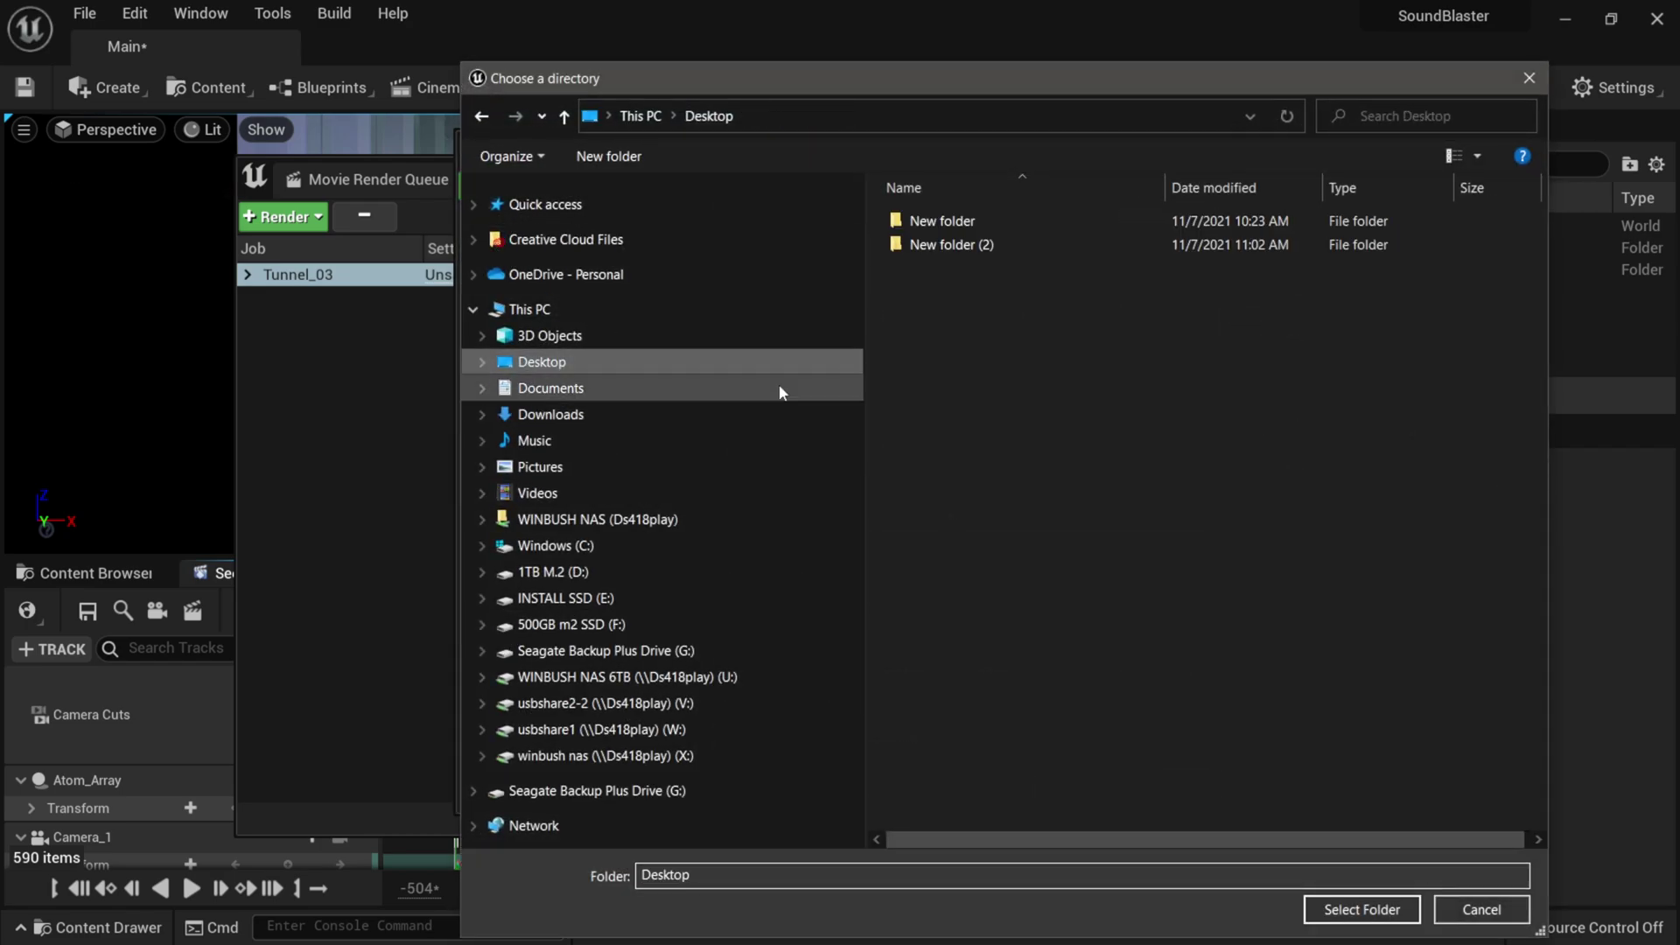
left_click(608, 156)
key("Return")
double_click(968, 274)
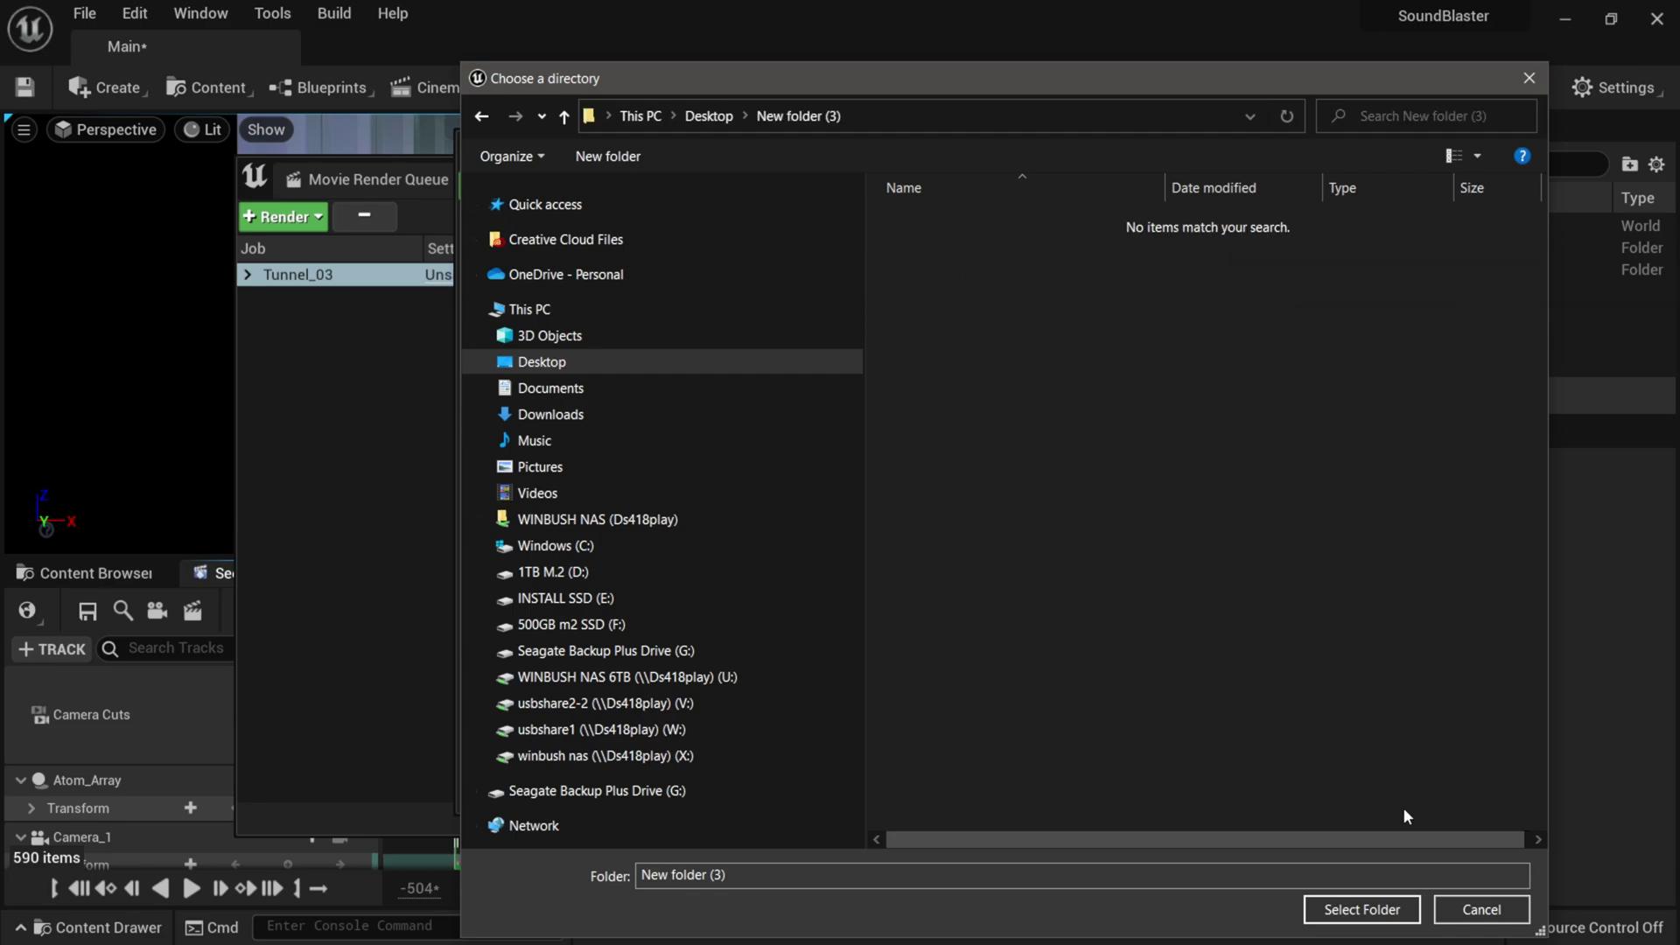
left_click(1366, 910)
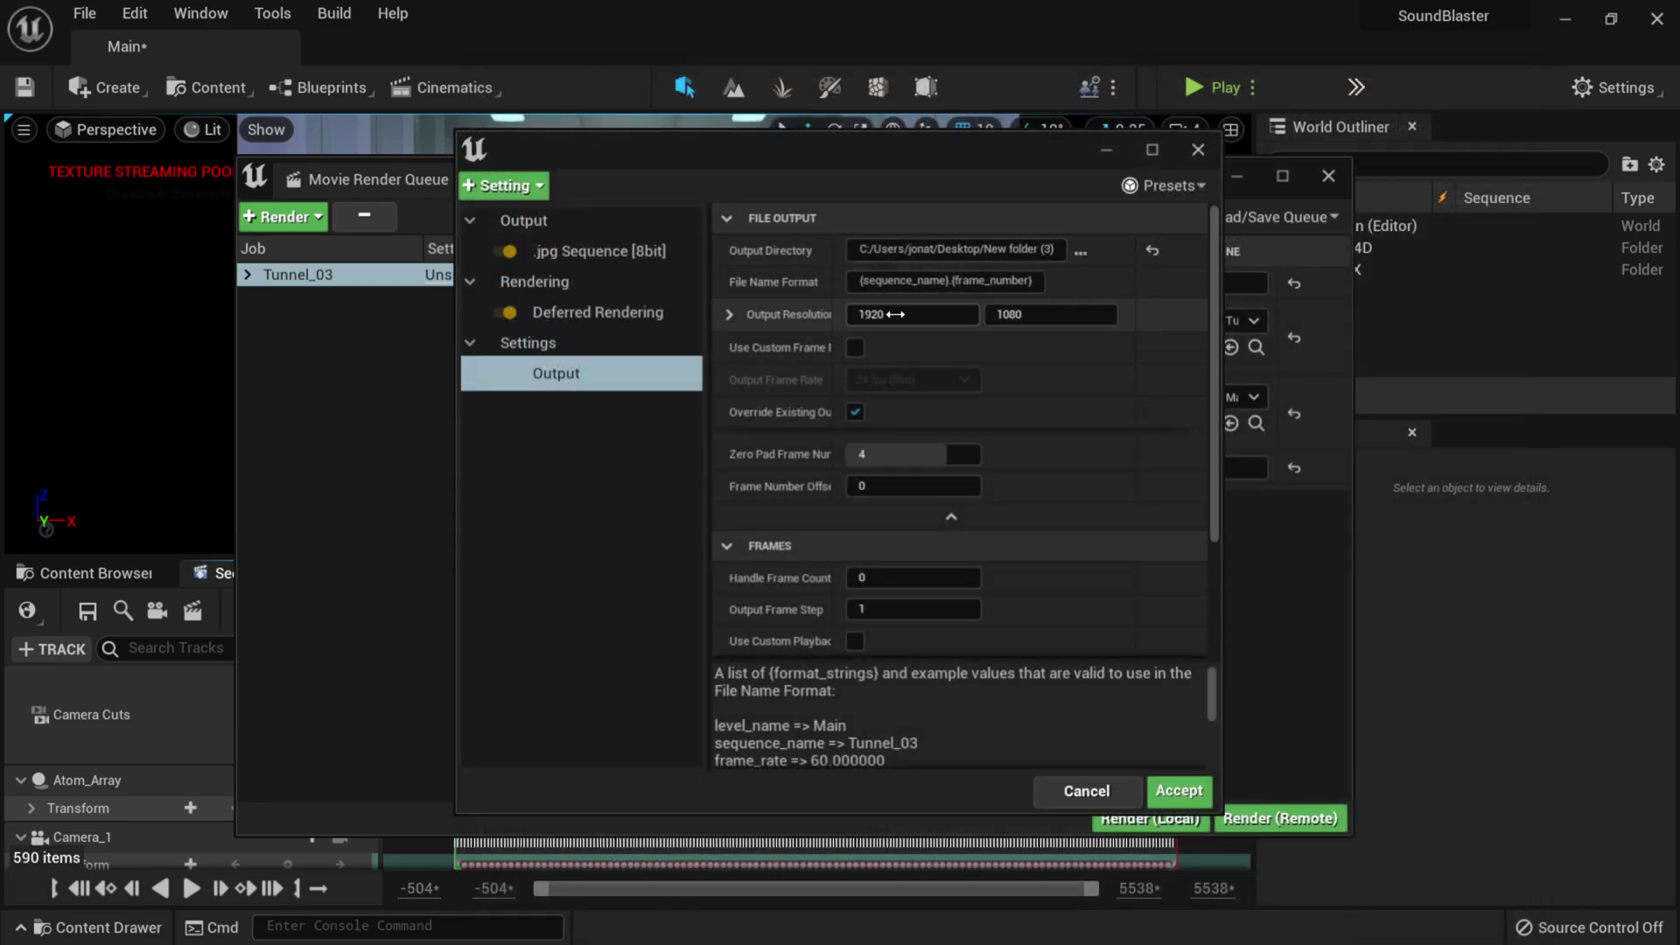
left_click(1179, 790)
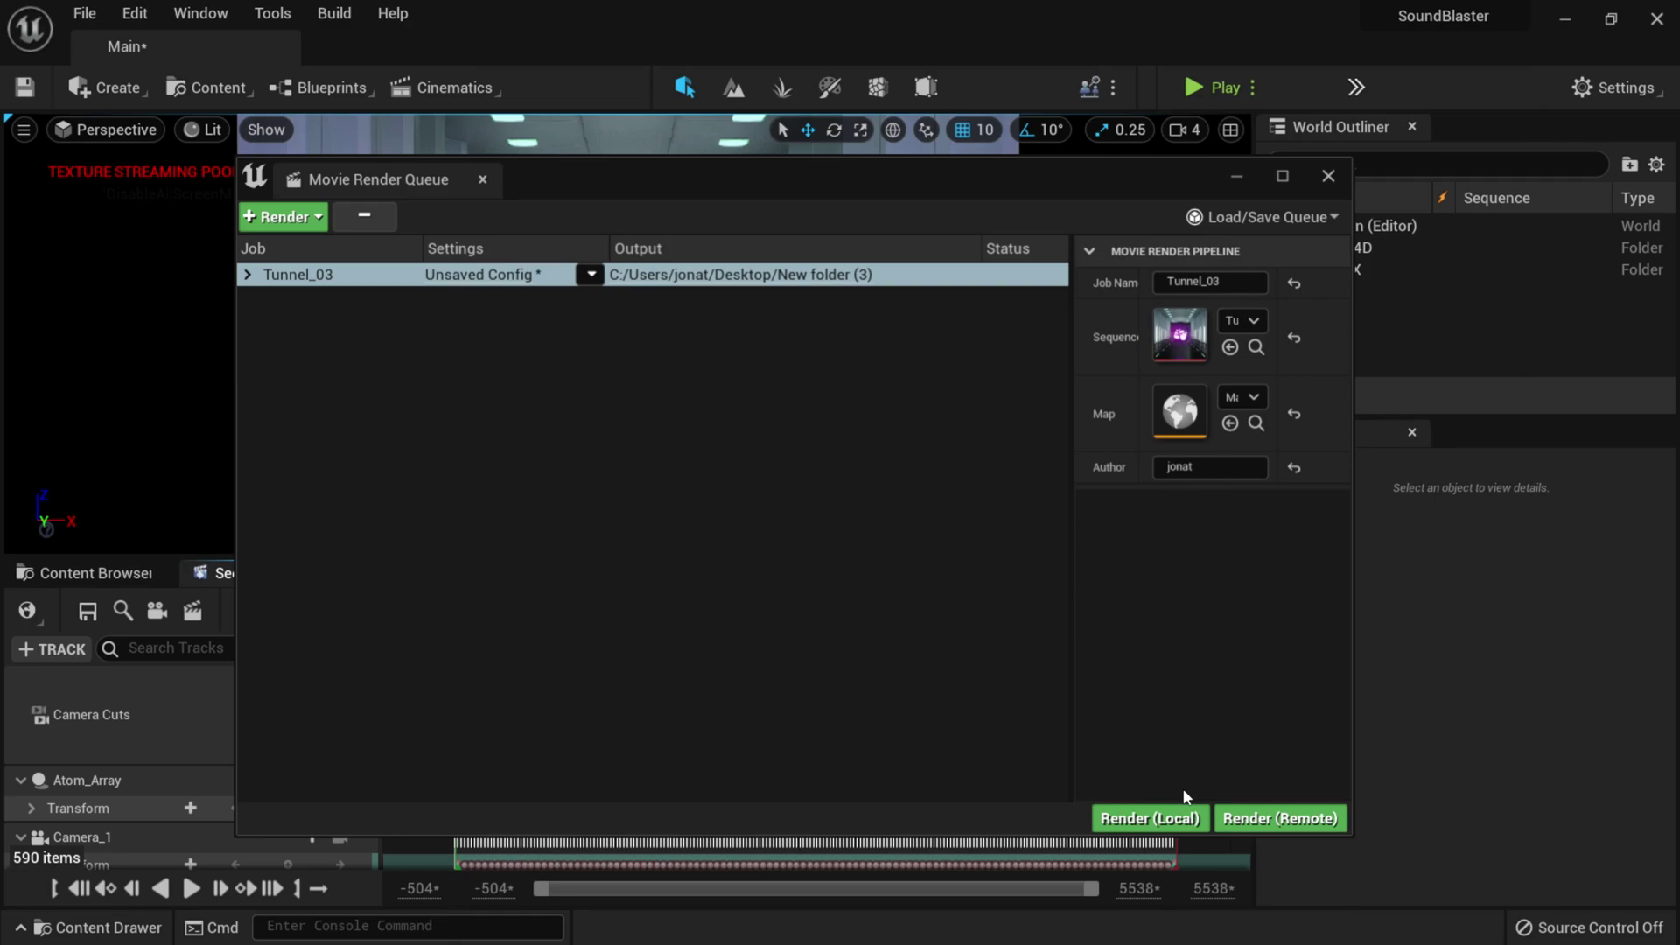
Start the local render of Tunnel_03 into New folder (3) and watch the 5,035-frame progress.
left_click(1173, 818)
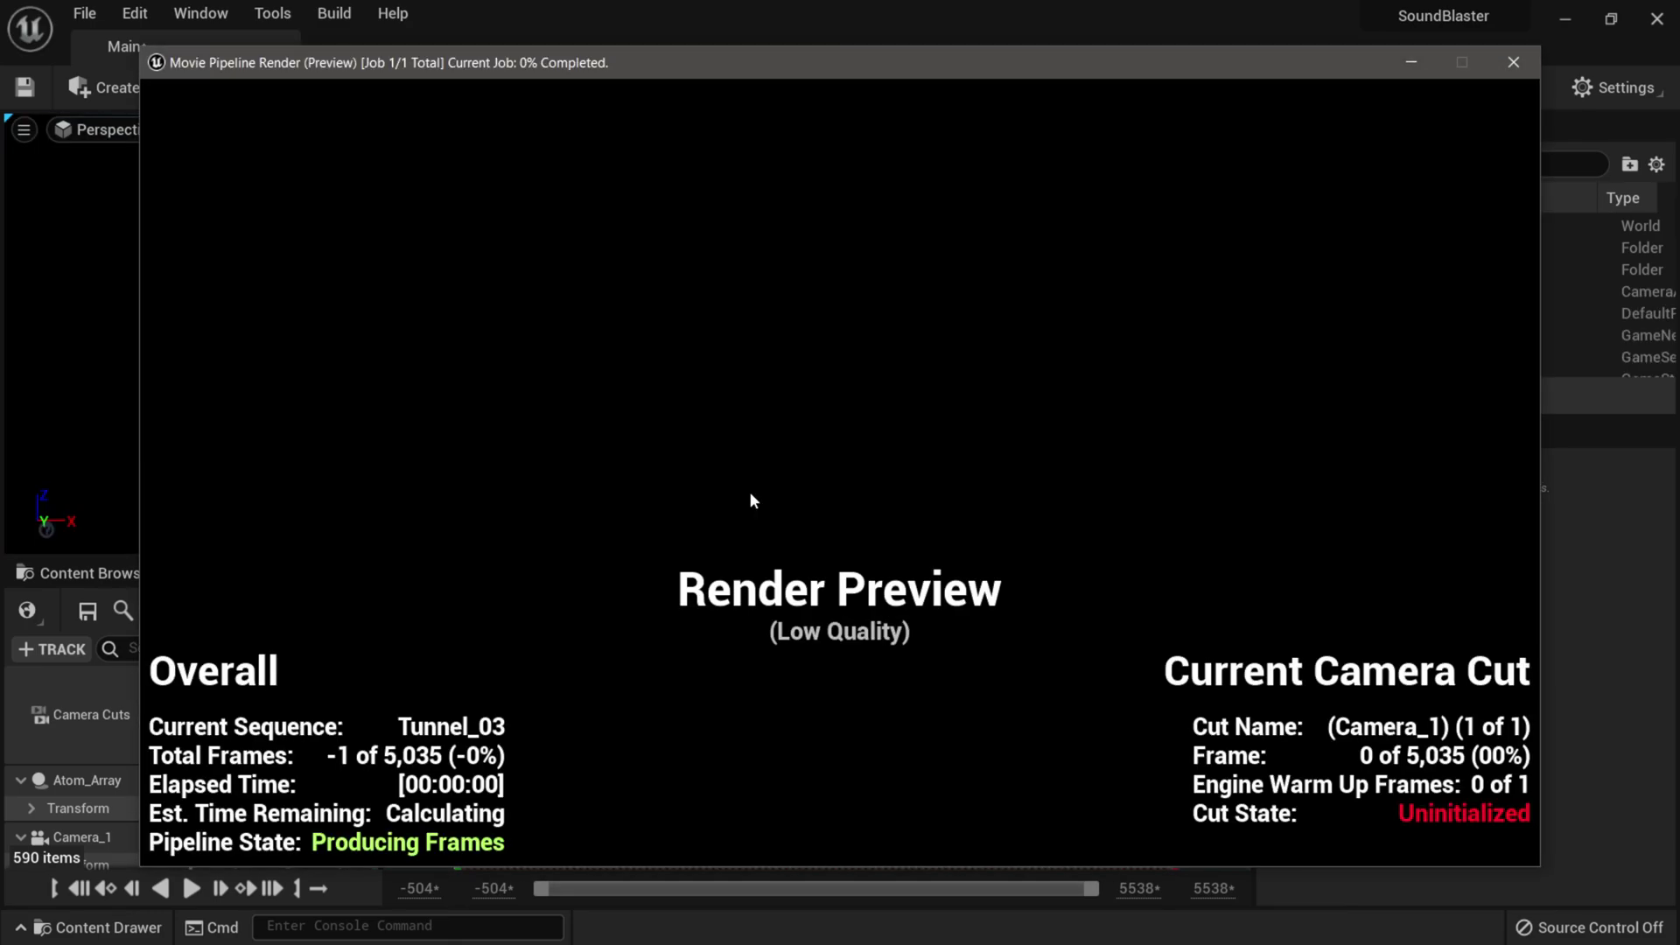